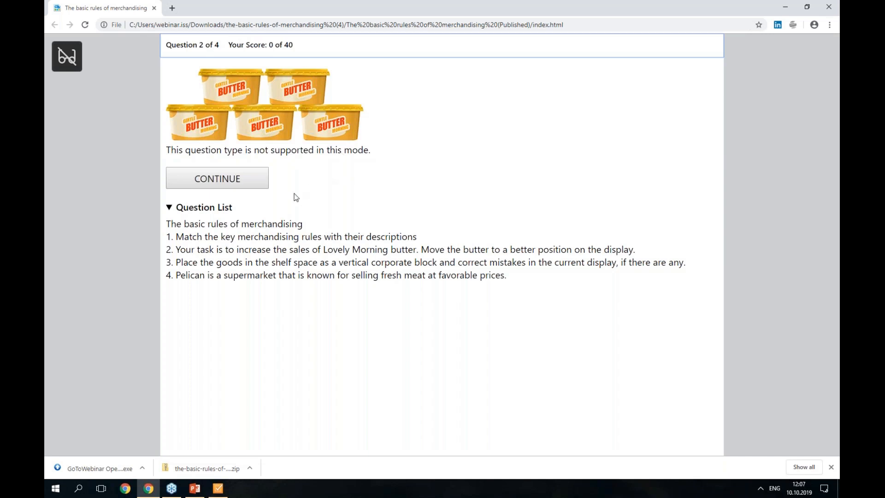
Return to the question on matching merchandising rules and move focus to the Golden Triangle Rule answer
click(270, 238)
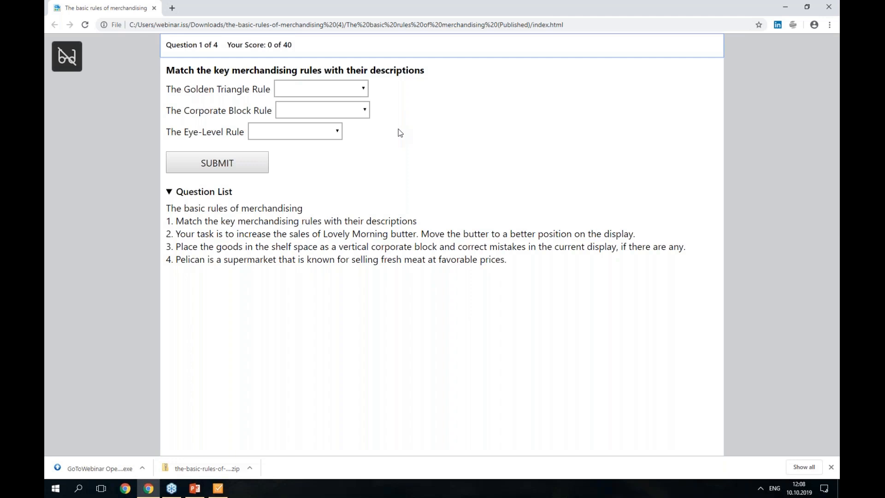
key(Tab)
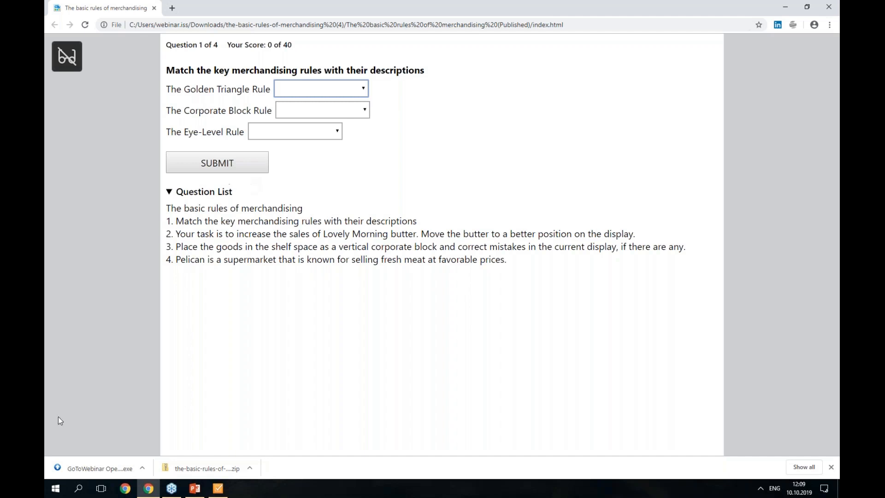
Launch iSpring QuizMaker 9 from the iSpring Suite 9 programs and create a new graded quiz in a maximized window
click(45, 494)
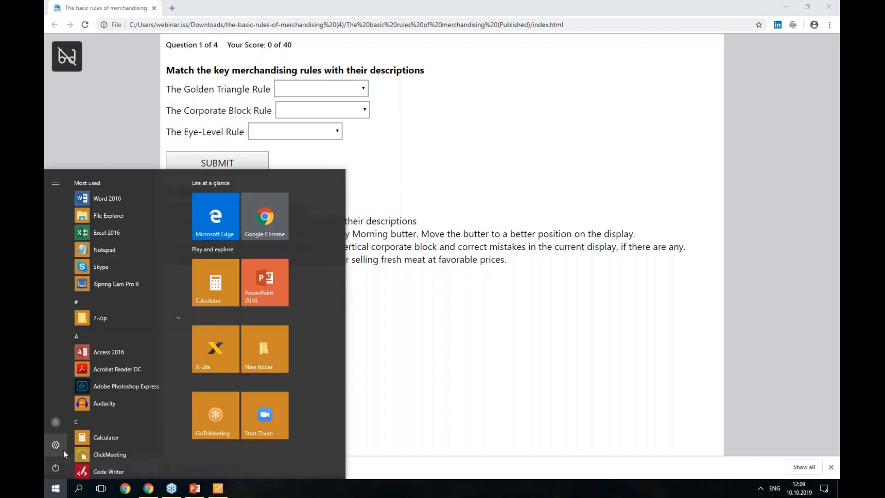
scroll(101, 396, down, 6)
scroll(100, 397, down, 4)
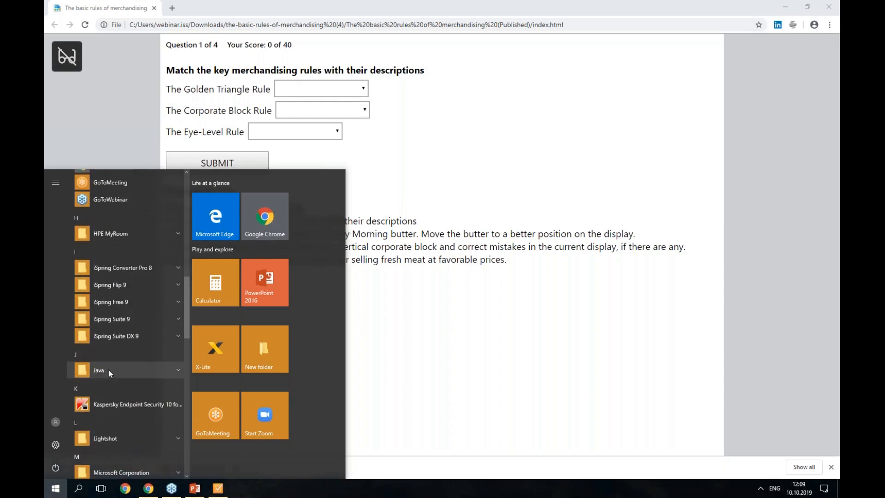
click(121, 318)
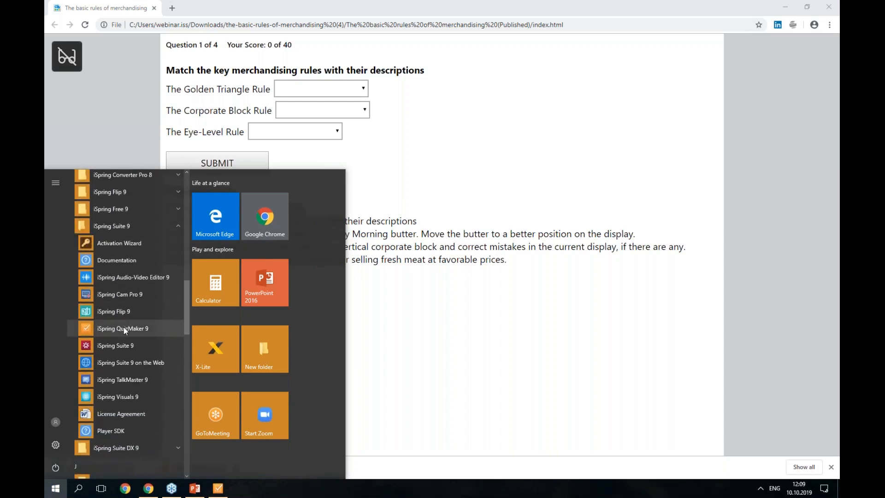
click(124, 329)
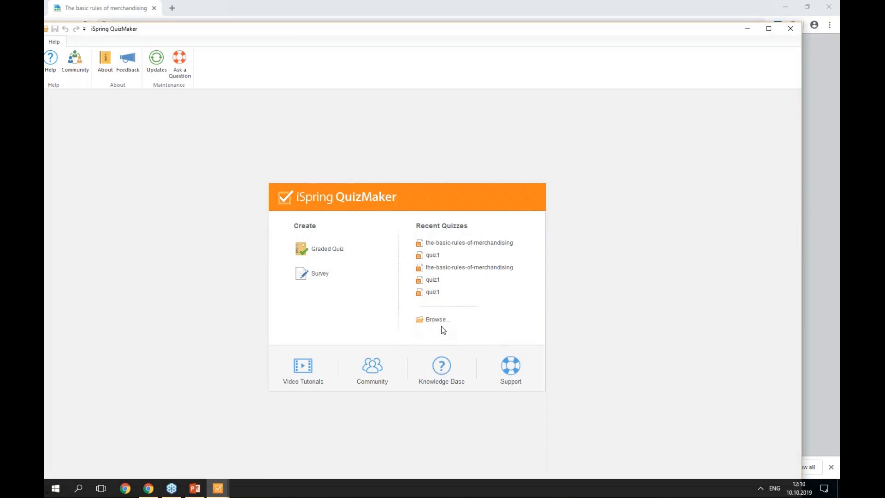
click(339, 252)
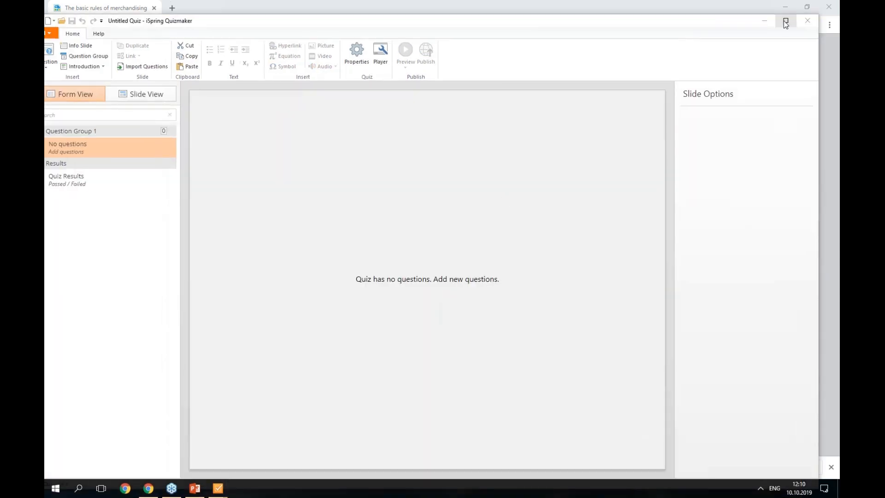
click(786, 21)
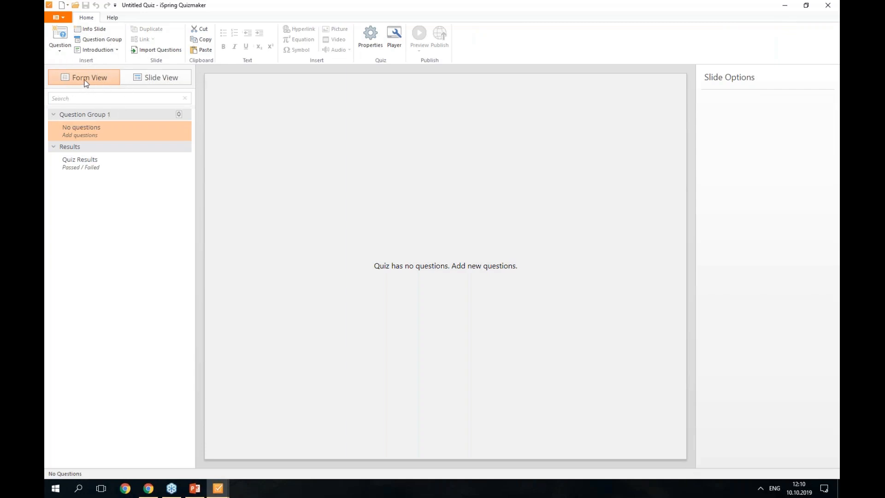
Add a Multiple Choice, a Multiple Response and a True/False question to the quiz in Form View
click(138, 79)
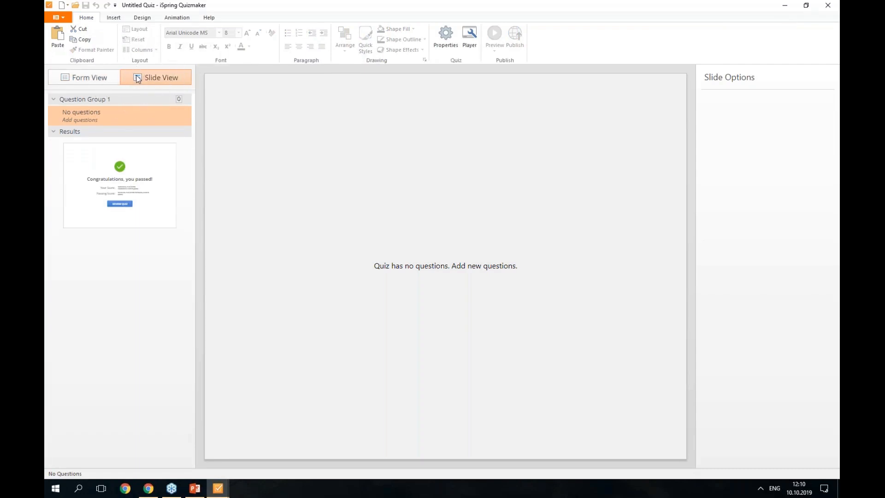
click(107, 77)
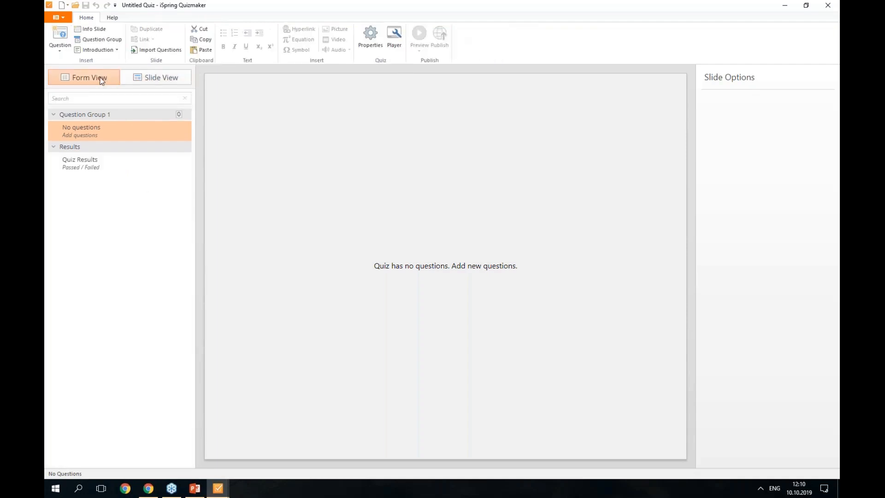
click(58, 51)
click(72, 82)
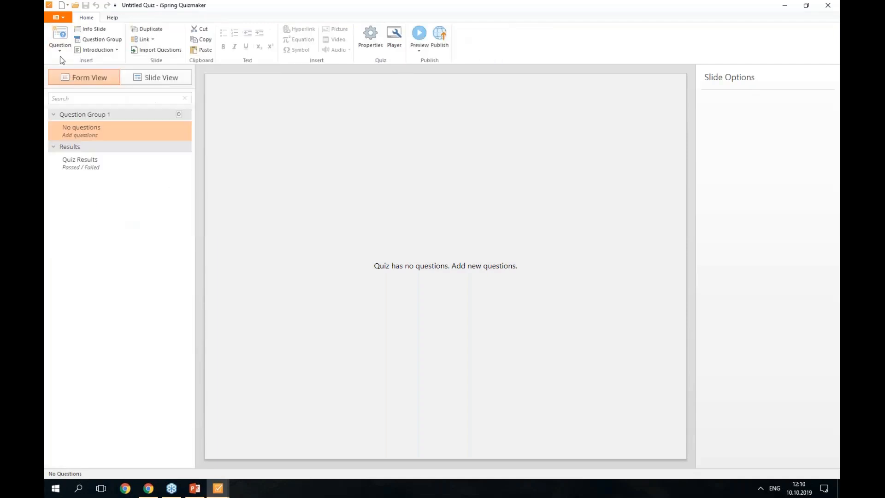
click(60, 53)
click(72, 83)
click(60, 50)
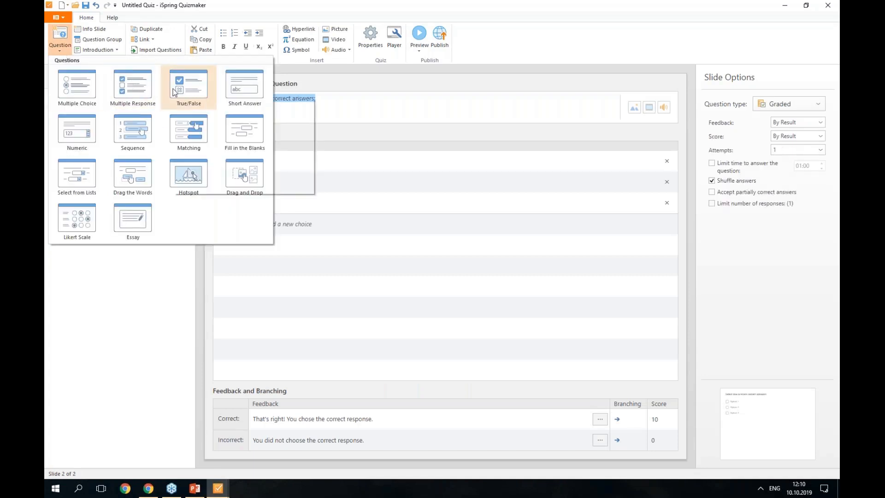
click(187, 86)
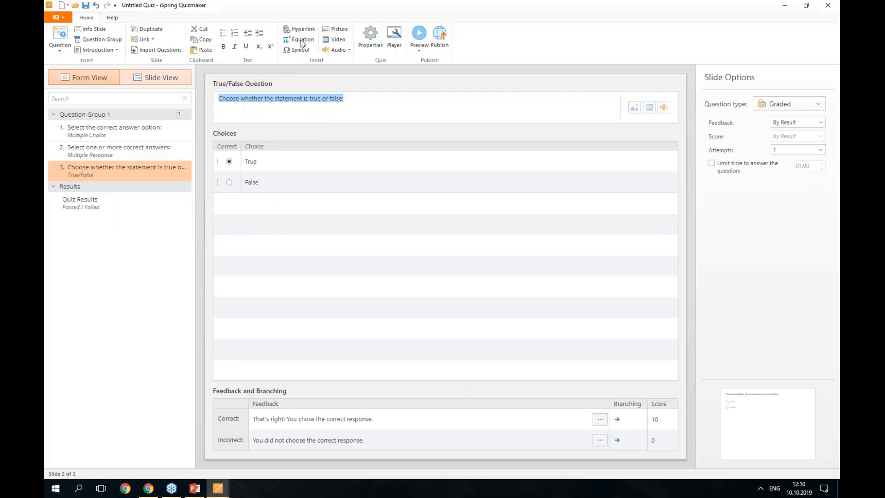
Enable screen reader mode with English as the language in the accessibility settings for publishing the quiz
click(438, 42)
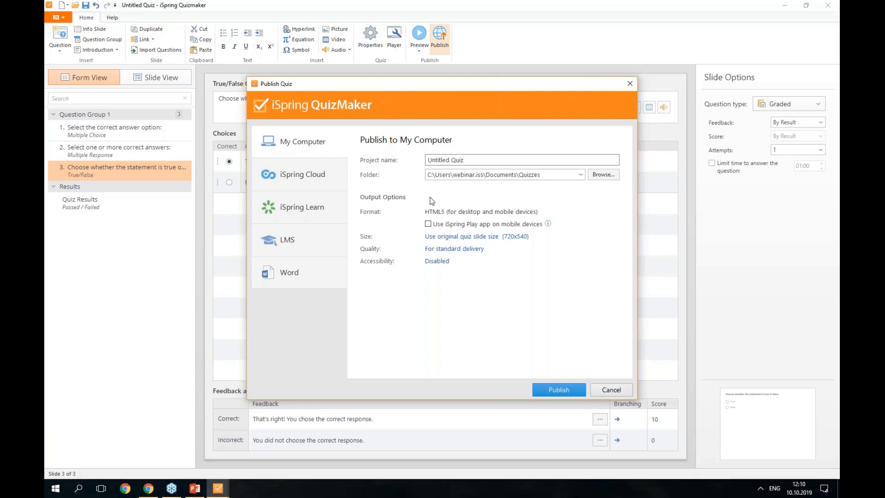
click(444, 261)
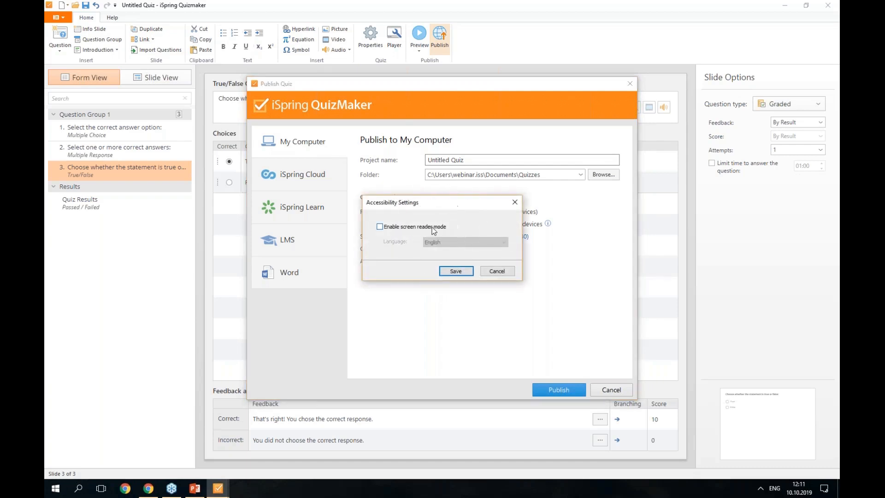
click(400, 228)
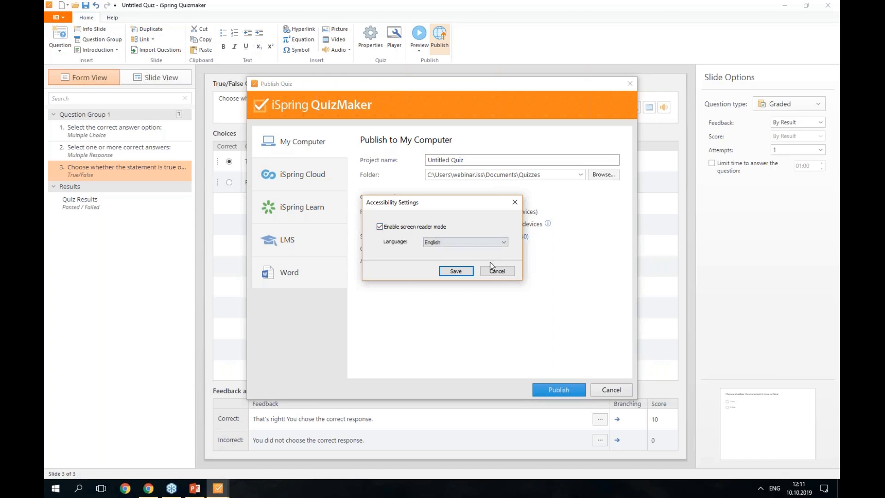
click(488, 243)
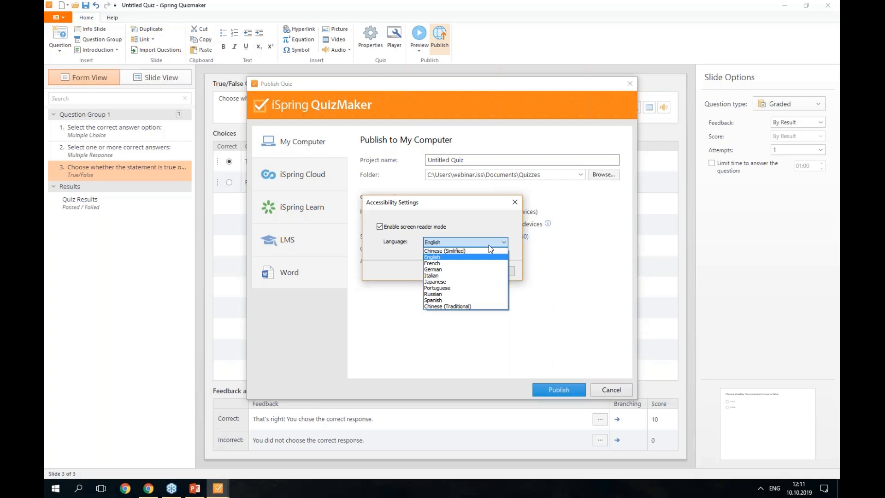
click(442, 257)
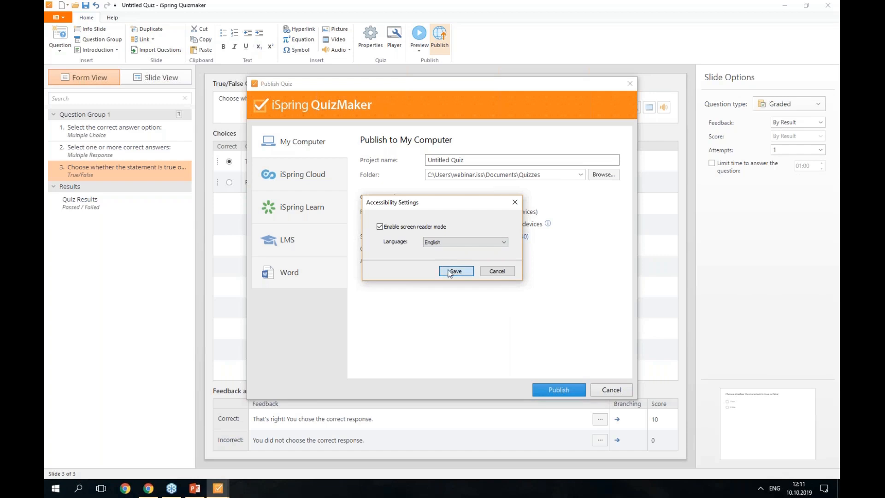
click(448, 272)
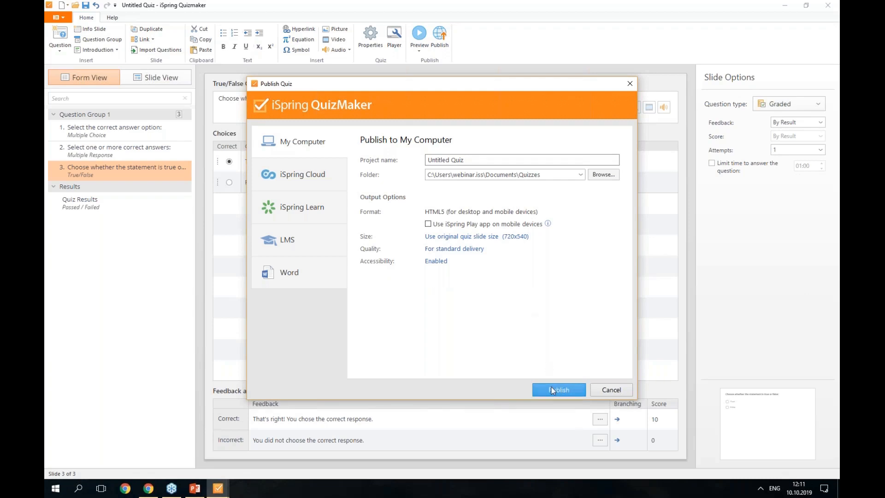
Publish the quiz to the computer, overwriting the existing output folder, and view the published quiz
click(552, 390)
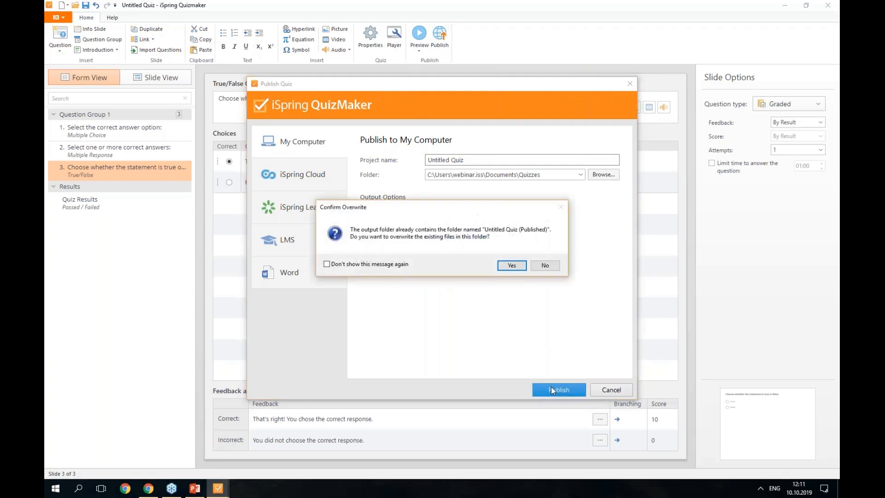
click(512, 266)
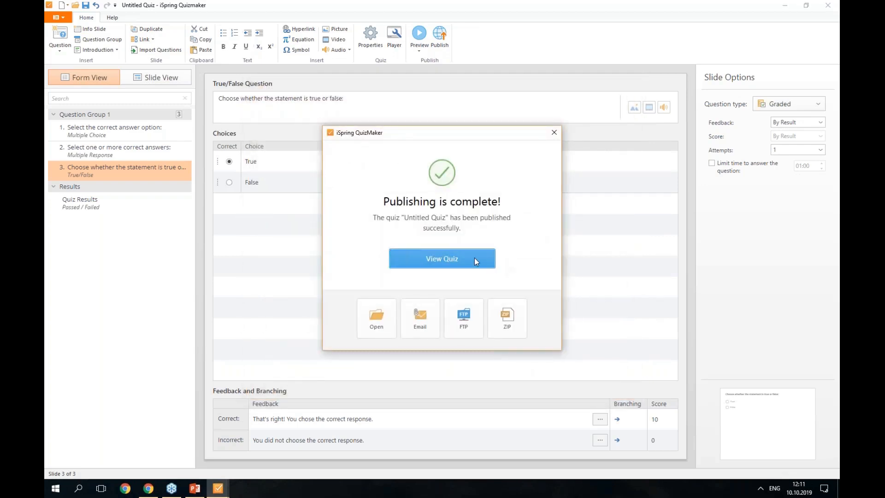
click(450, 260)
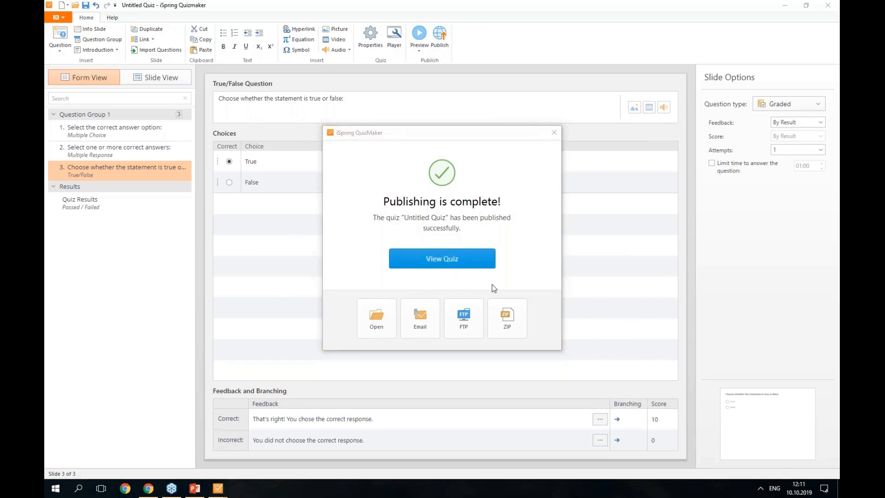
double_click(421, 182)
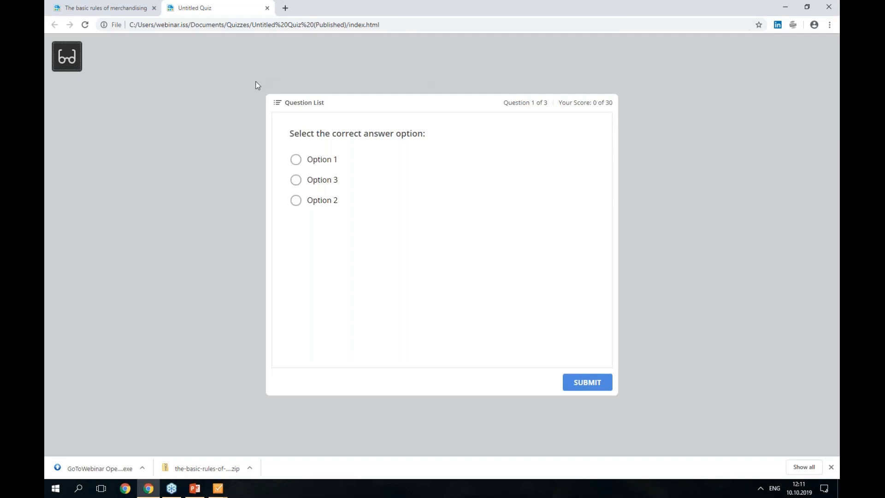
Switch the published quiz to the accessible mode and expand its question list using keyboard navigation
click(68, 58)
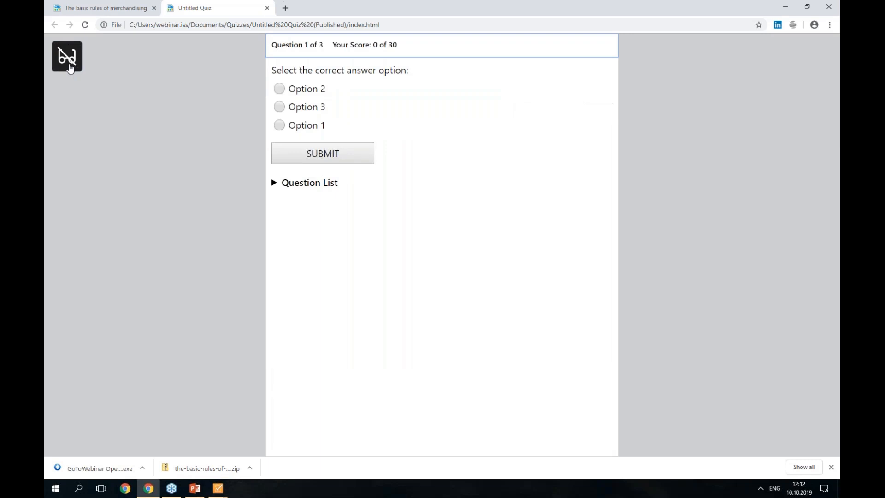
key(Tab)
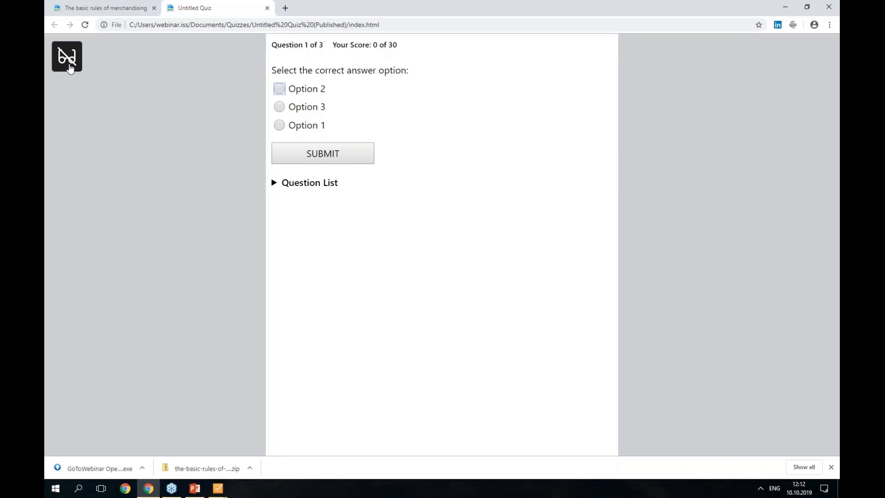
key(Tab)
key(Tab)
key(Tab)
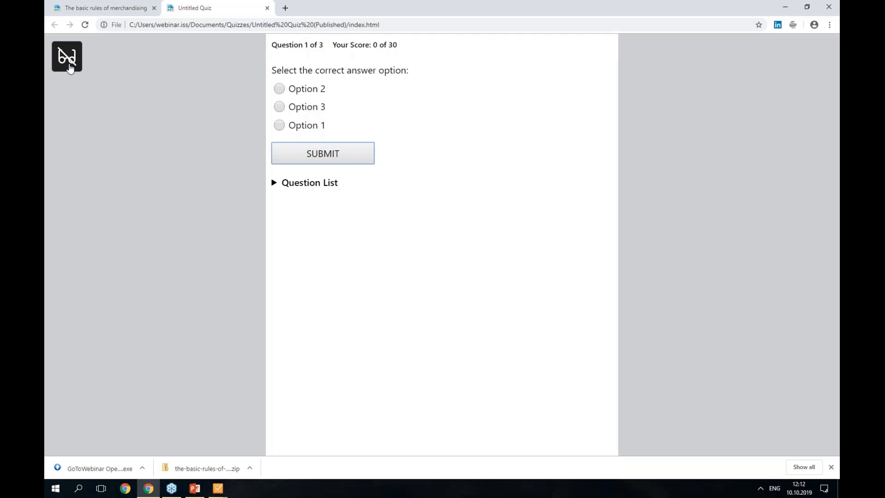
key(Tab)
key(Return)
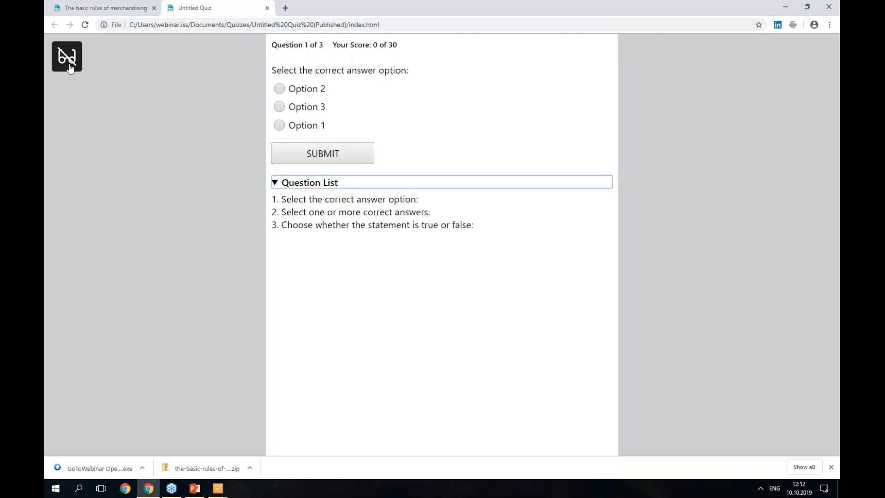
Go to question 2 from the question list and submit Option 1 and Option 2 as its answers
key(Tab)
key(Tab)
key(Return)
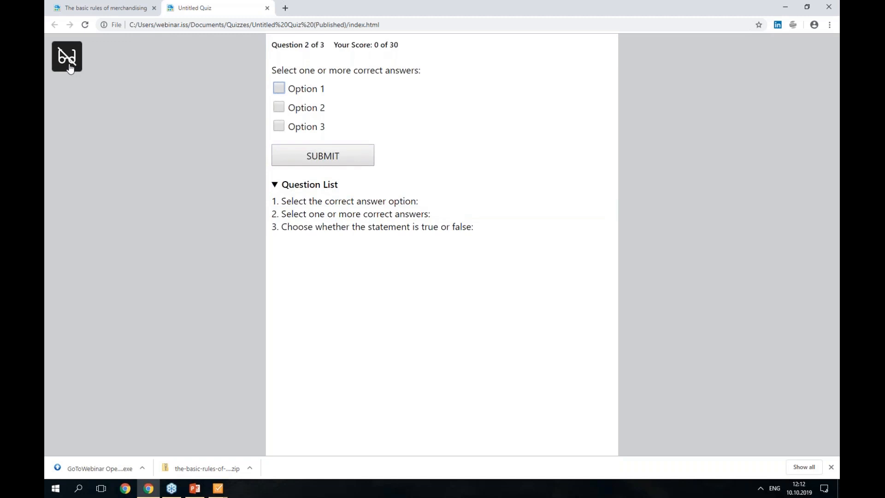
key(space)
key(Tab)
key(space)
key(Tab)
key(Tab)
key(Return)
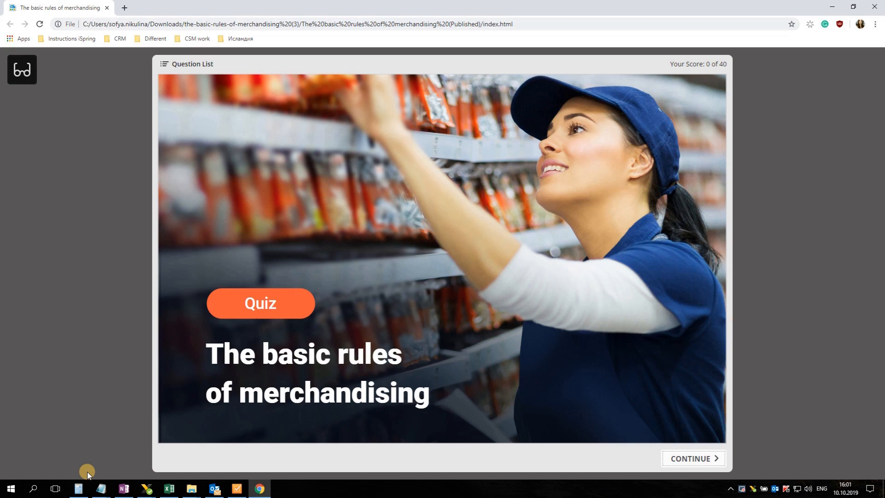
Switch the merchandising quiz to the accessible mode and continue from its intro to question 1
click(31, 81)
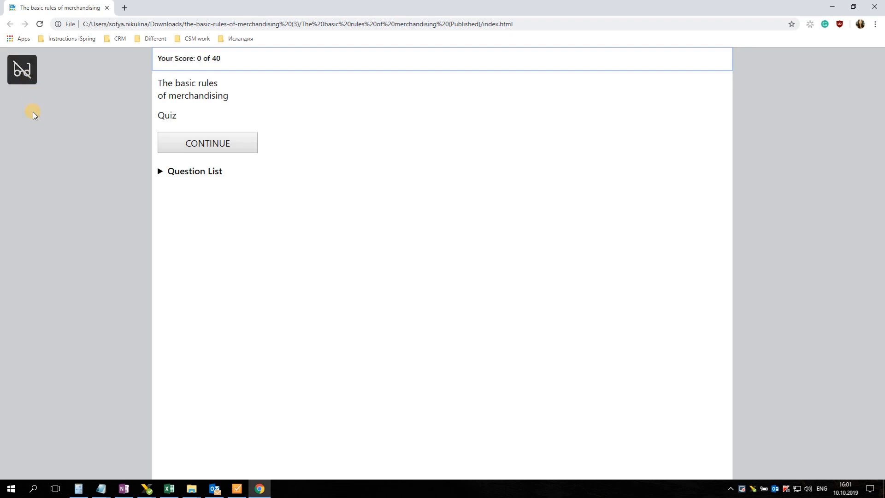
key(Tab)
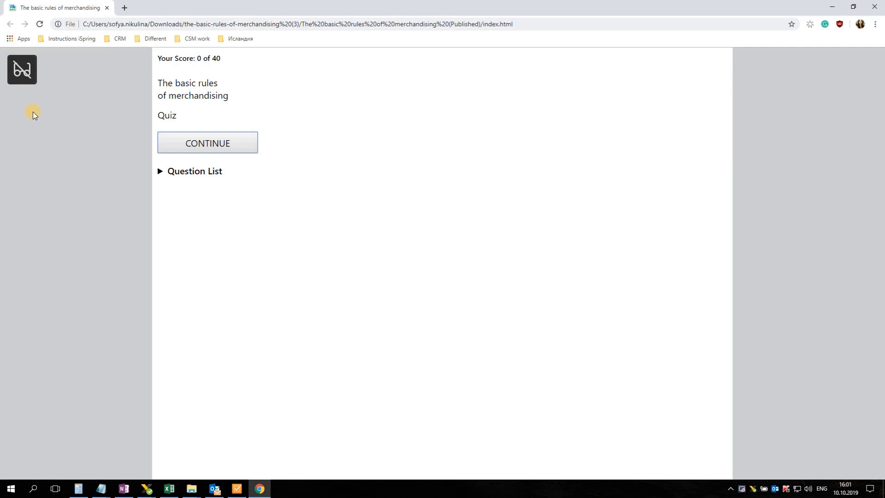
key(Return)
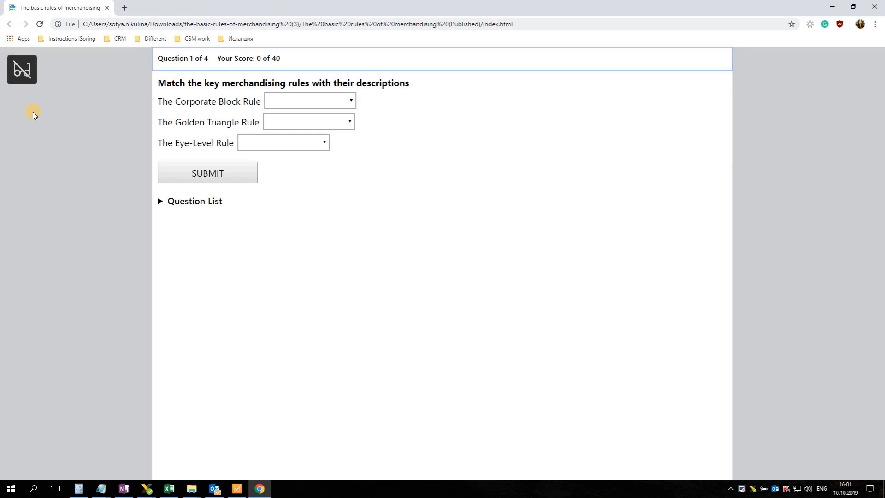
Match The Corporate Block Rule with "An effective way to draw buyers' attention is to dedicate a section on a shelf" using keyboard navigation
key(Tab)
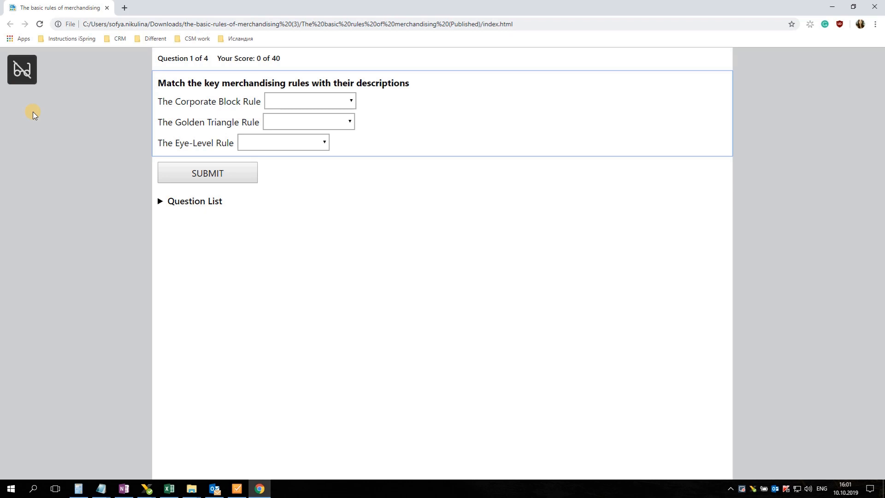
key(Tab)
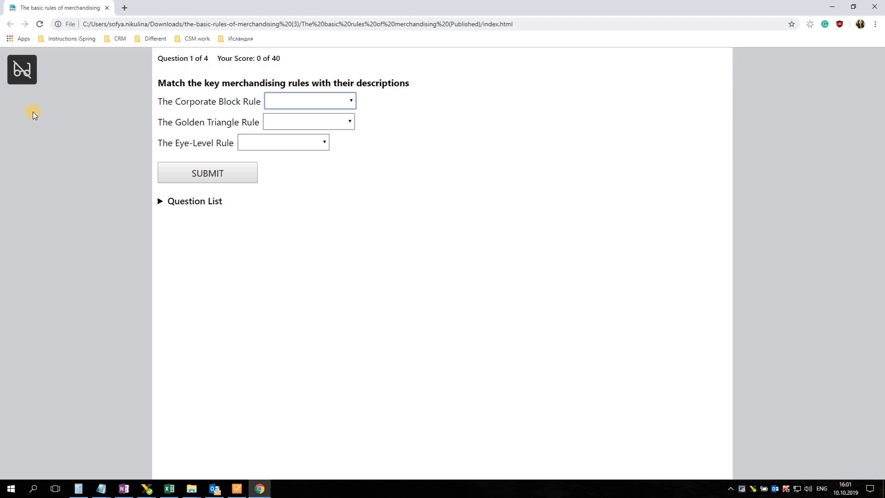
key(alt+Down)
key(Down)
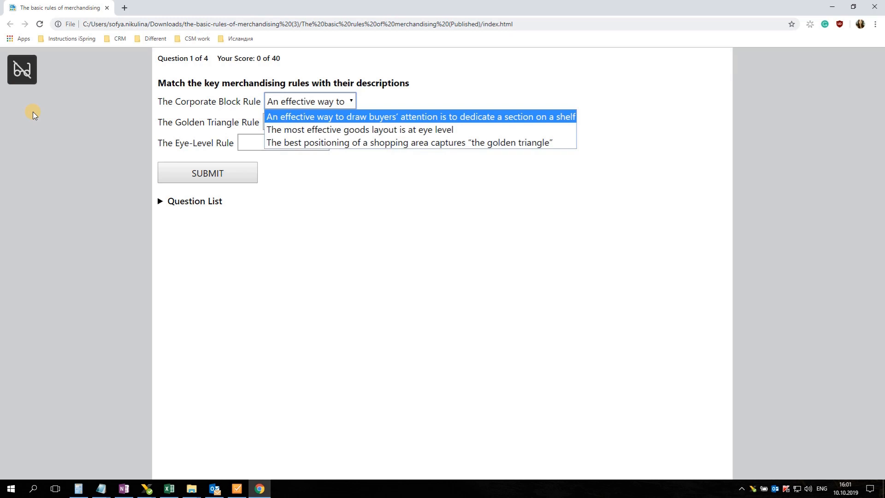
key(Down)
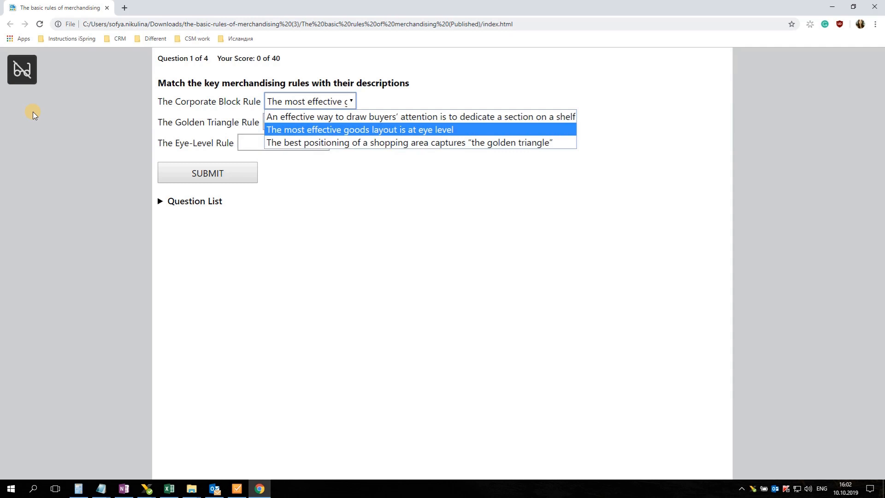
key(Down)
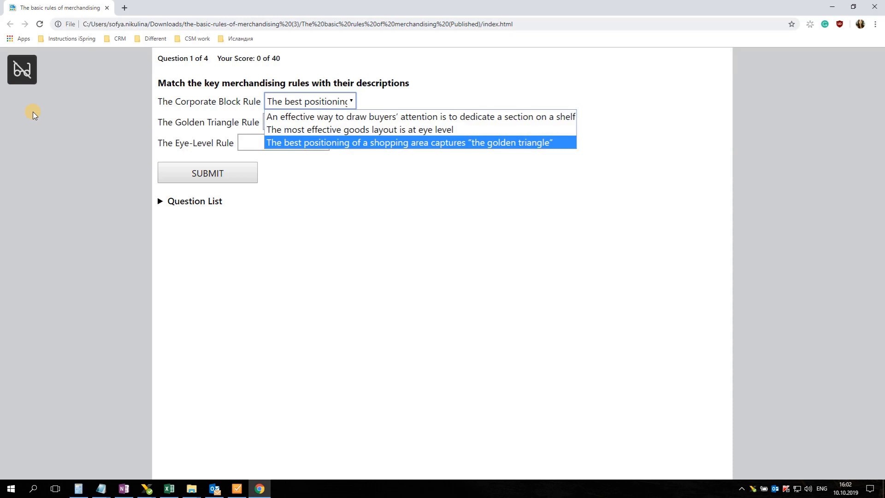
key(Up)
key(Up)
key(Return)
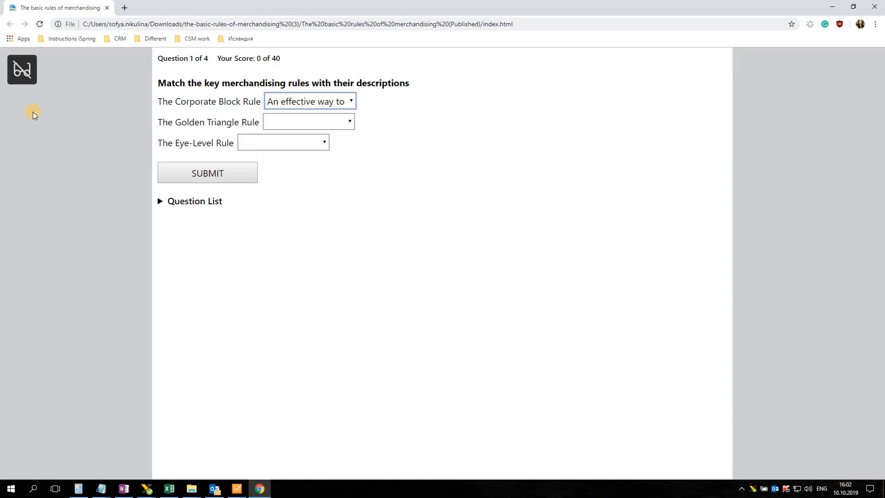
Match The Golden Triangle Rule with "The best positioning of a shopping area captures 'the golden triangle'"
key(Tab)
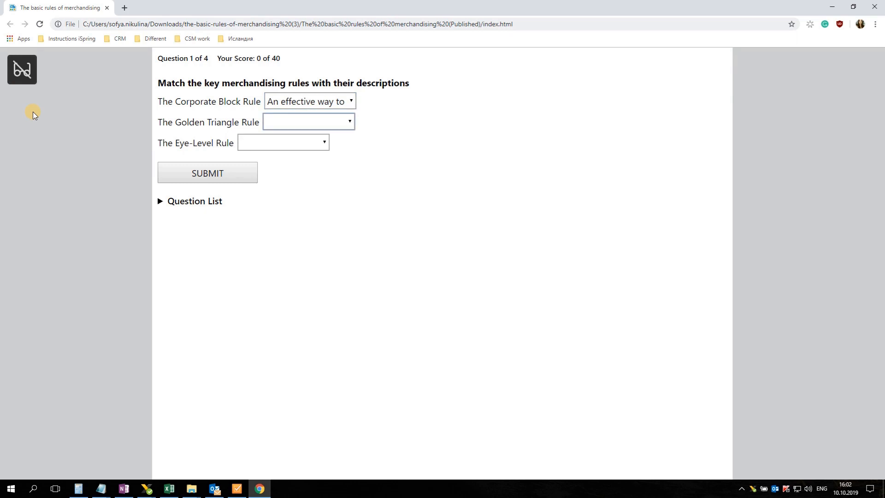
key(alt+Down)
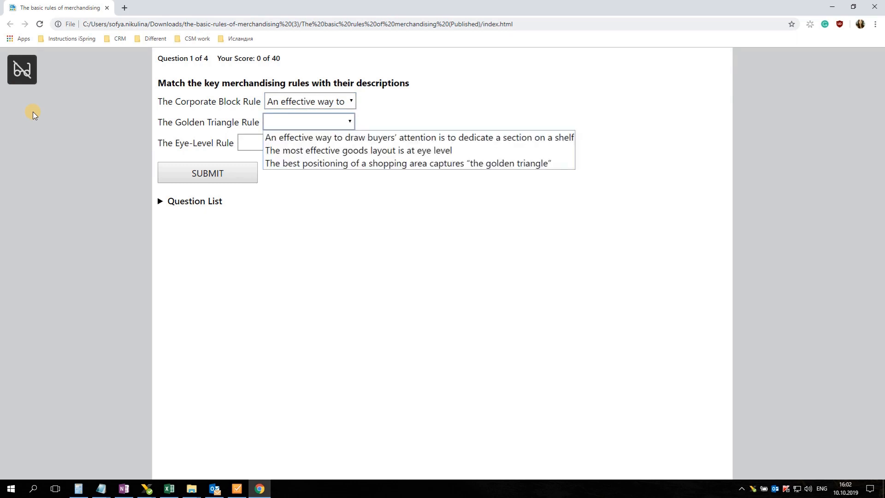
key(Down)
key(Down)
key(Down)
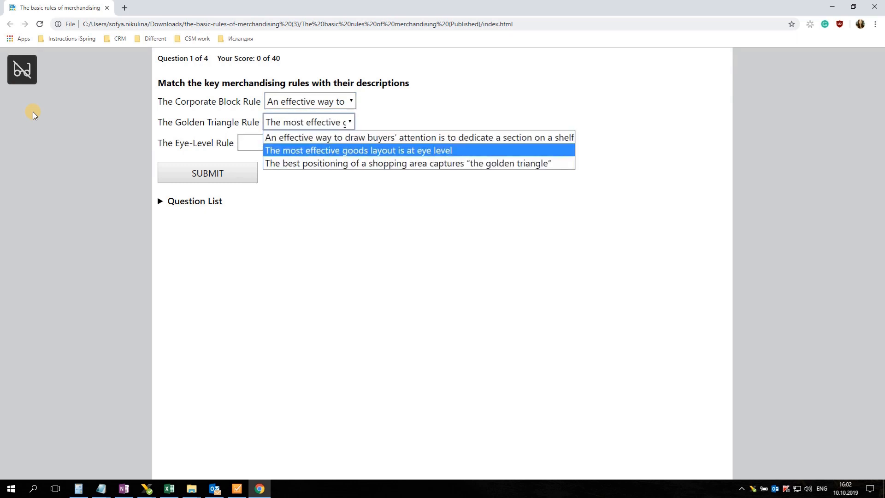
key(Return)
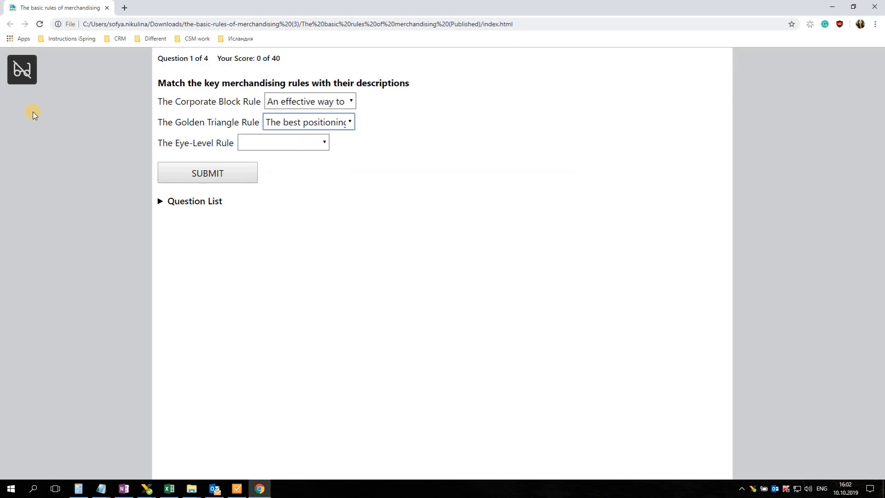
Match The Eye-Level Rule with "The most effective goods layout is at eye level"
key(Tab)
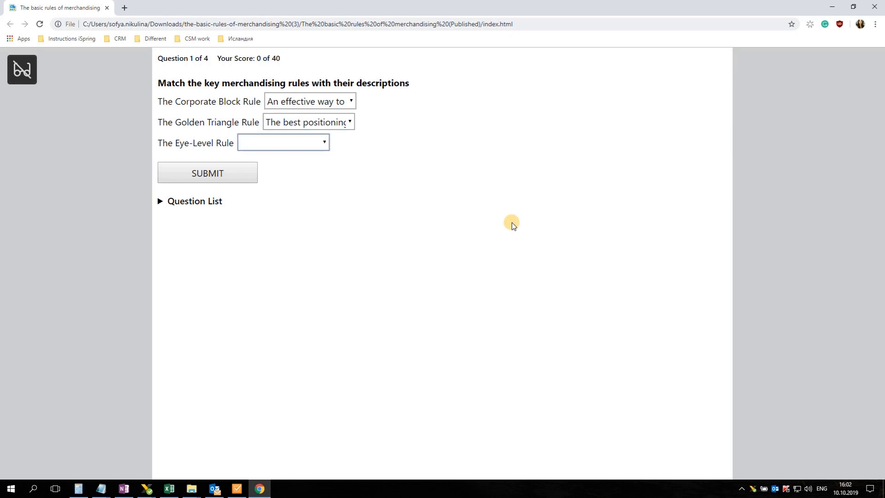
key(alt+Down)
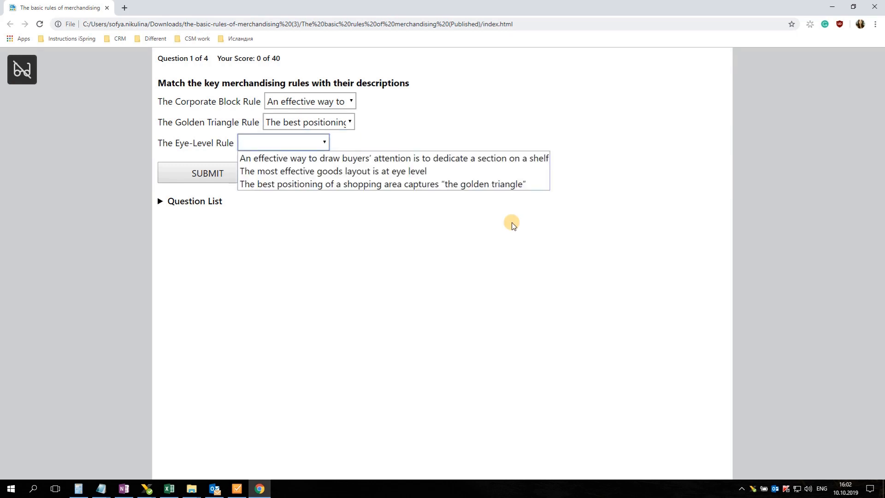
key(Down)
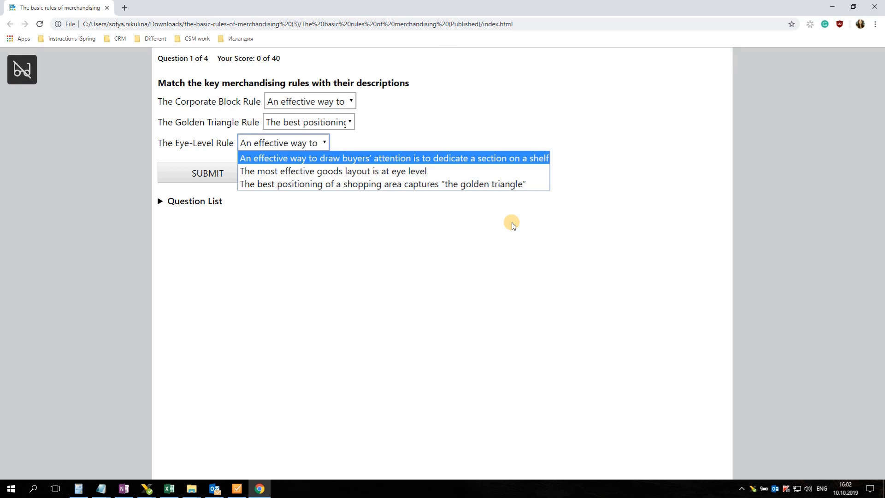
key(Down)
key(Return)
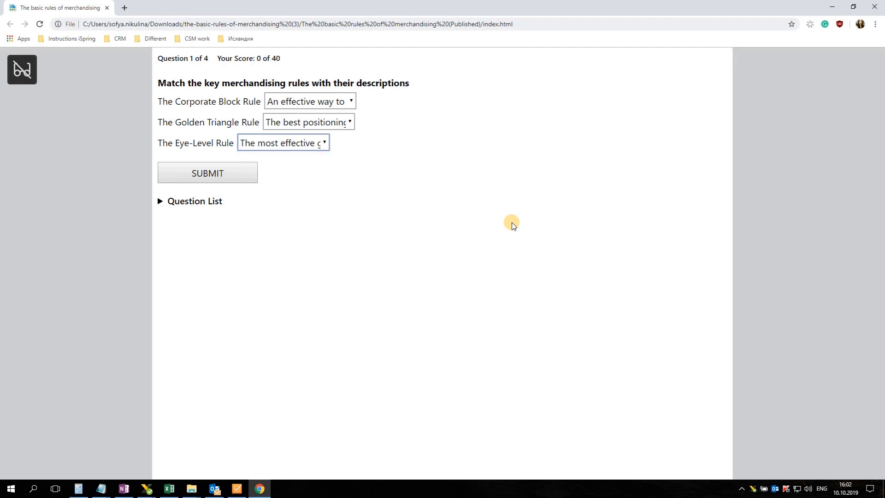
Submit the matching question's answers and dismiss the feedback message
key(Tab)
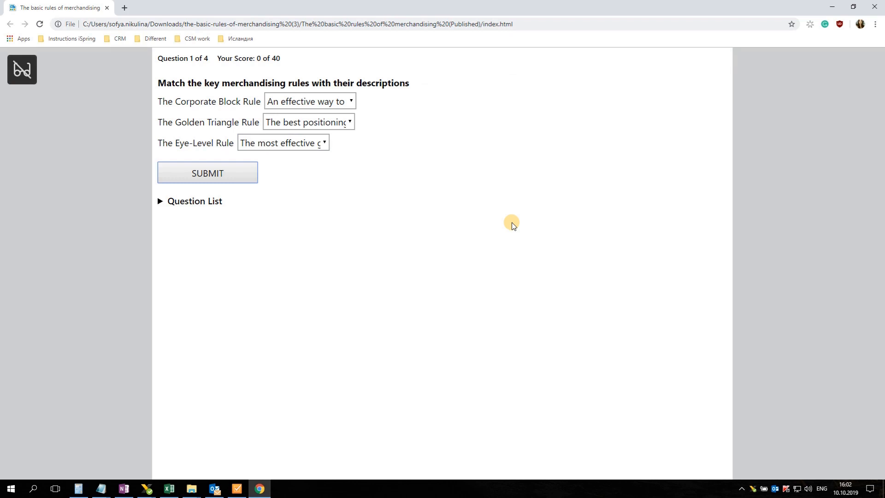
key(Return)
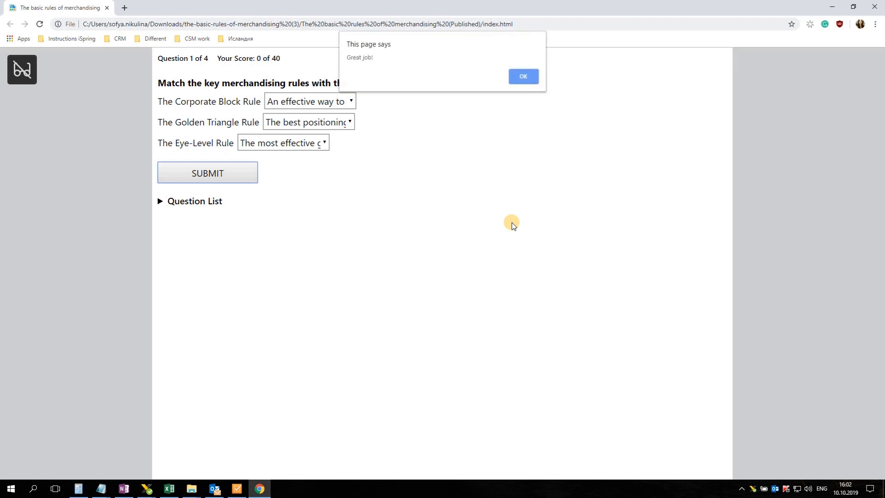
key(Return)
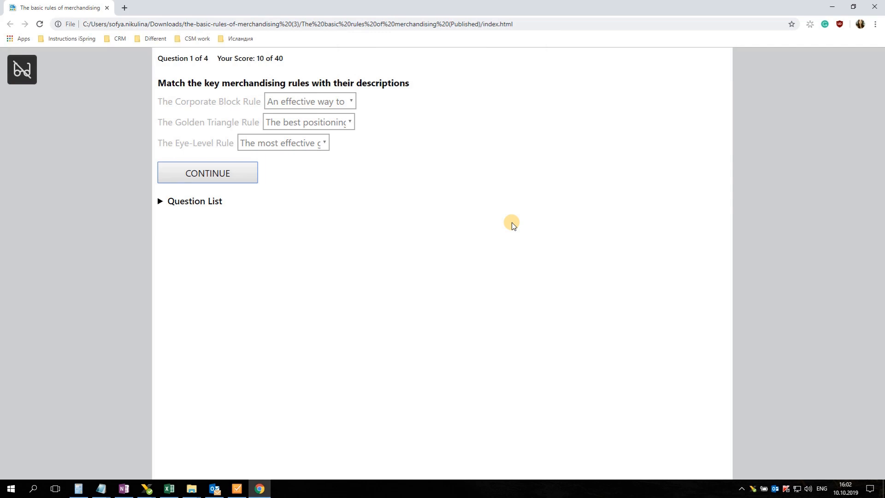
Expand the merchandising quiz's question list and move through its entries by keyboard
key(Tab)
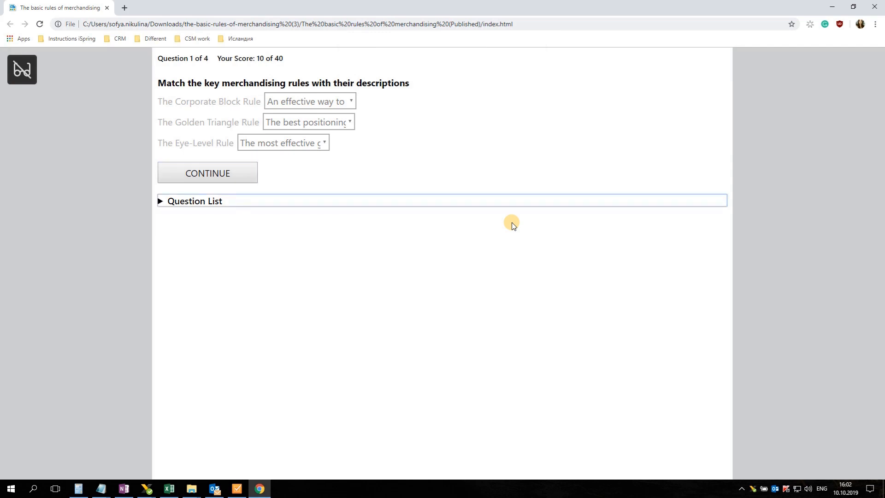
key(Return)
key(Tab)
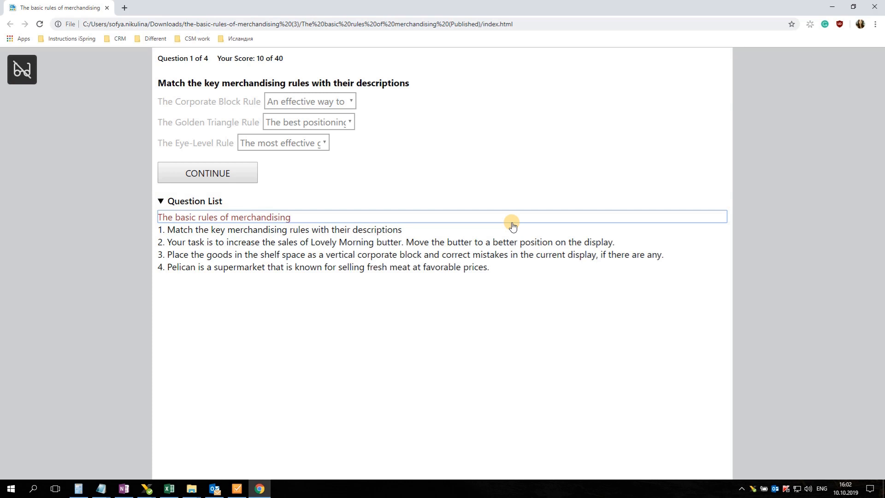
key(Tab)
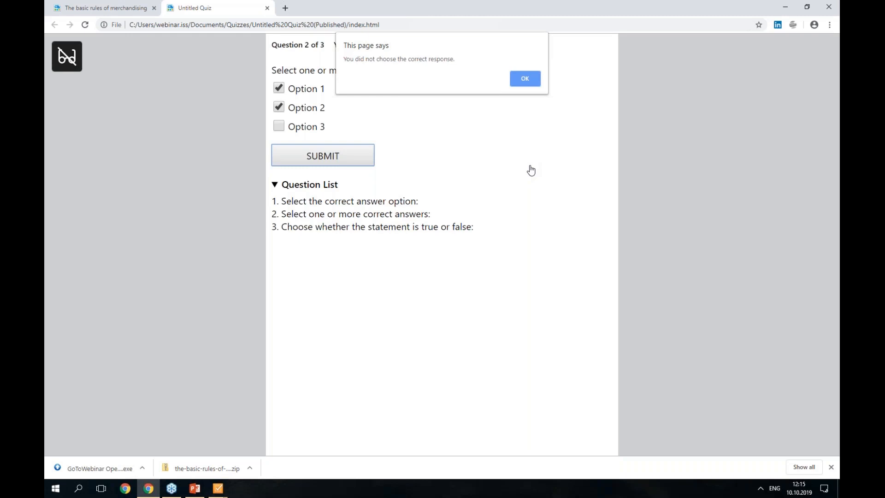
Switch to iSpring QuizMaker and bring up the the-basic-rules-of-merchandising quiz for editing
key(alt+Tab)
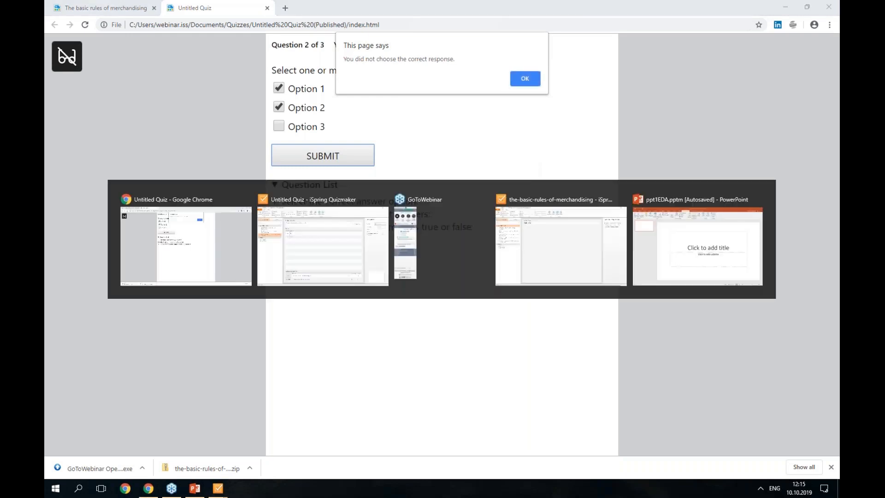
click(554, 133)
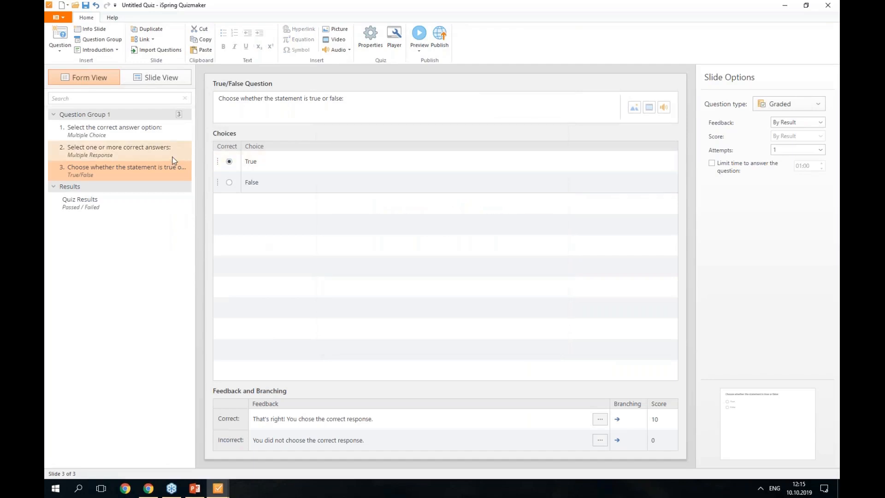
click(172, 156)
click(121, 137)
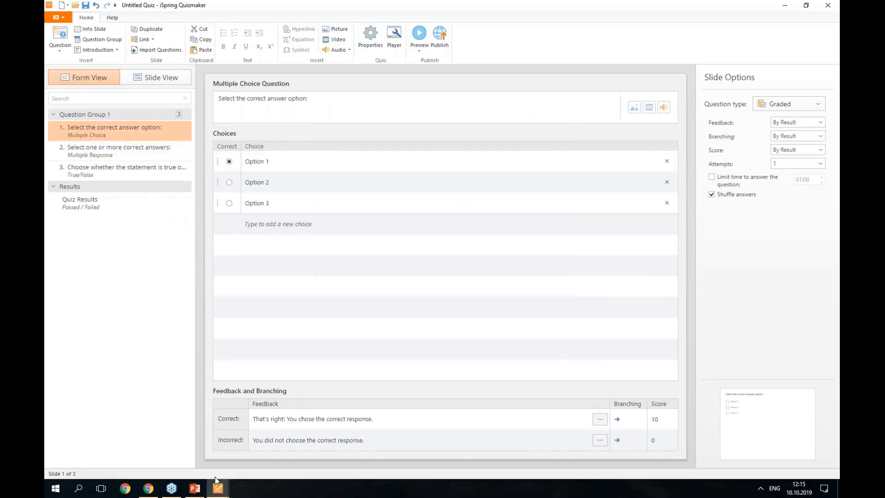
mouse_move(217, 487)
click(173, 457)
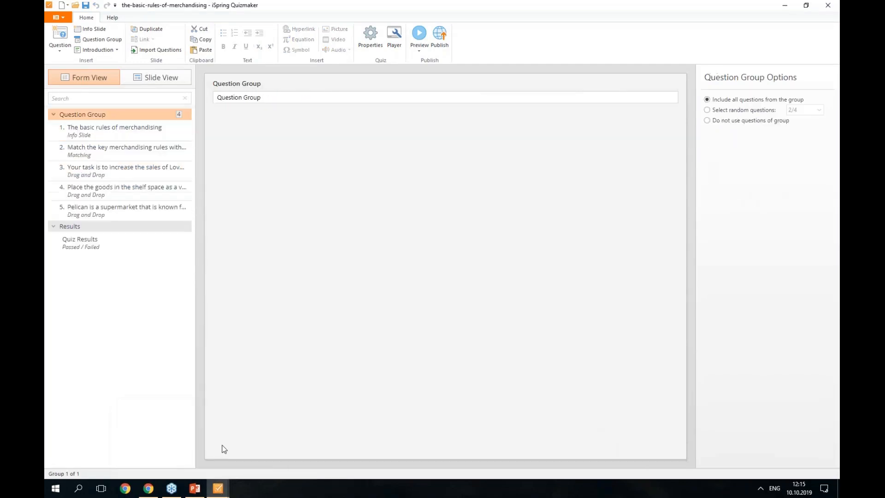
Examine the alternate text of the picture in the Lovely Morning butter question and the list of available question types
click(141, 147)
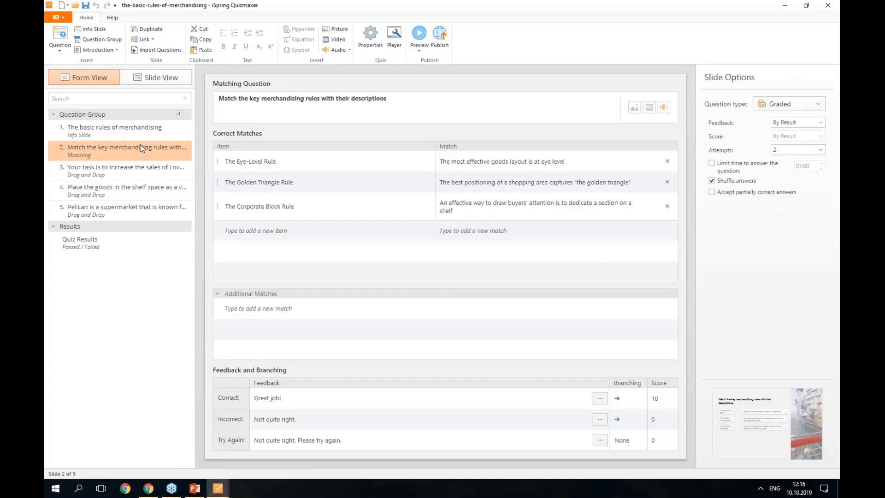
click(148, 128)
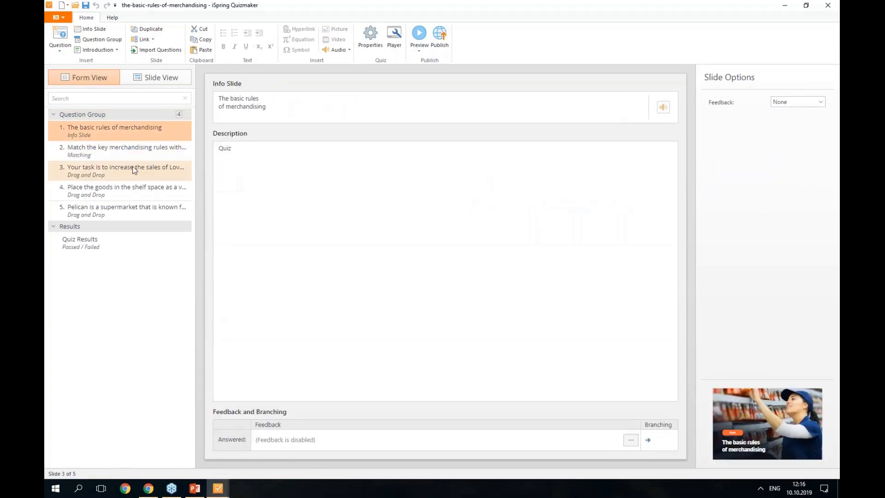
click(133, 169)
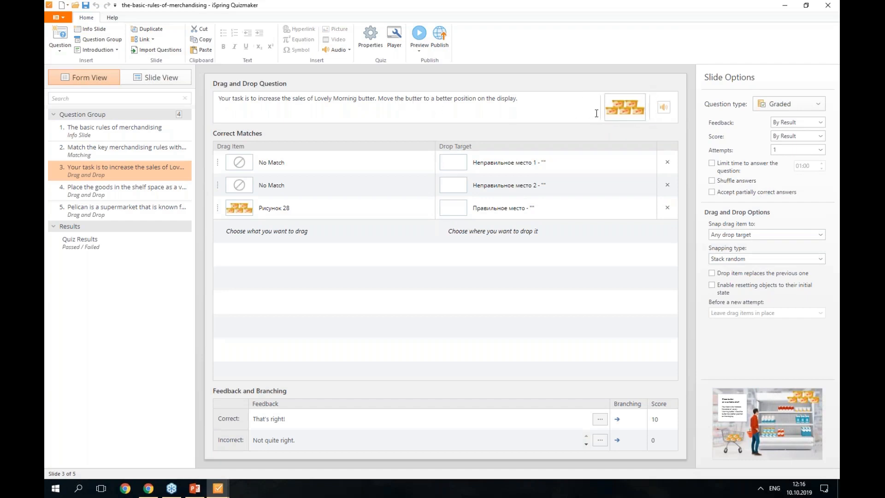
click(616, 112)
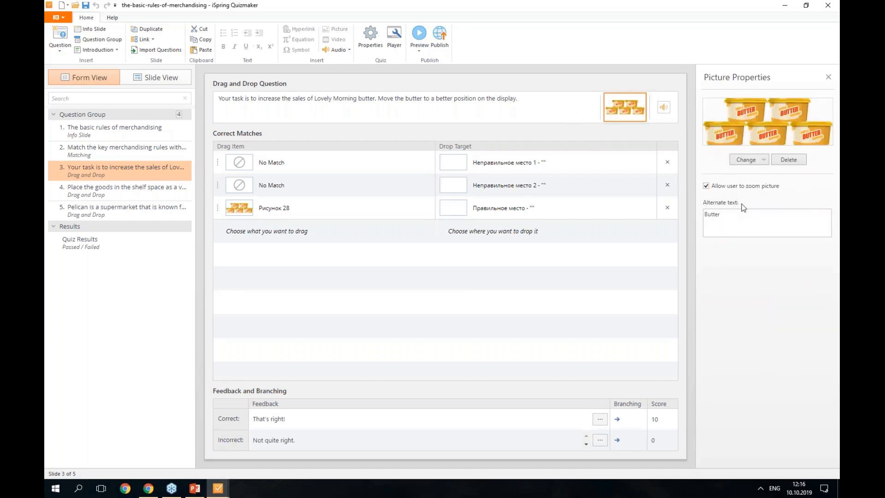
click(733, 215)
click(57, 52)
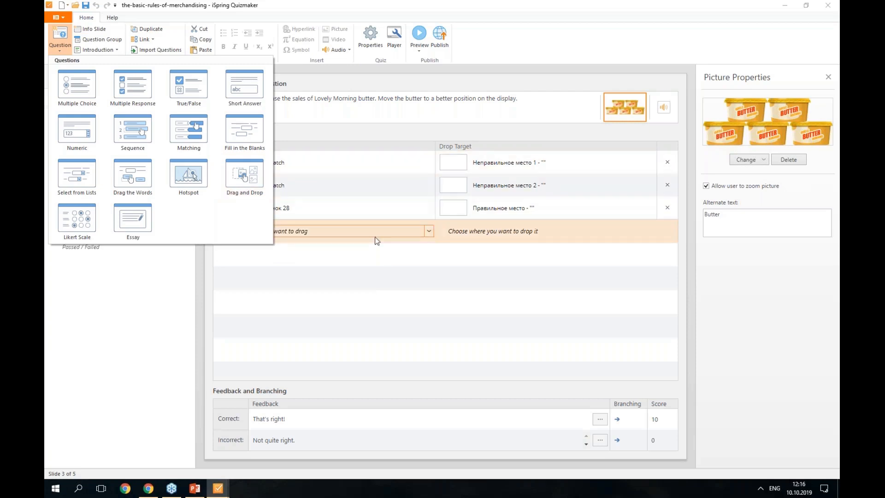
click(372, 244)
Switch to Chrome and go to question 2 of the published merchandising quiz from its question list
key(alt+Tab)
key(alt+Tab)
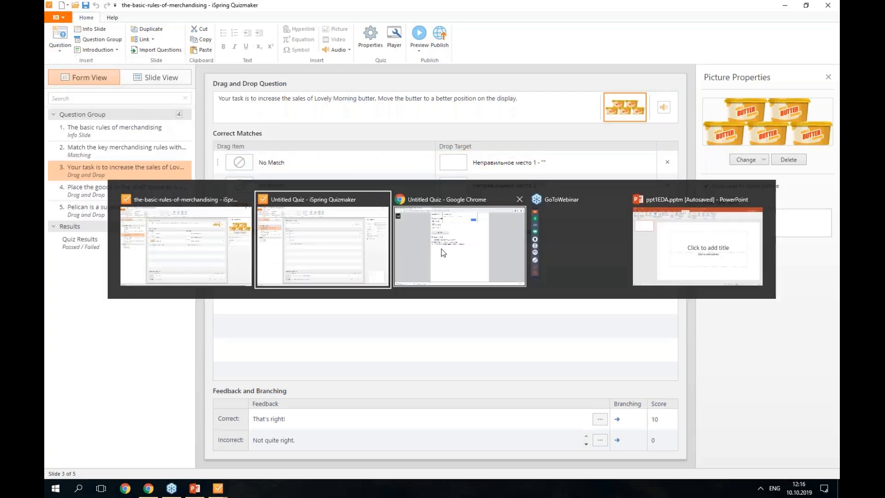
click(528, 83)
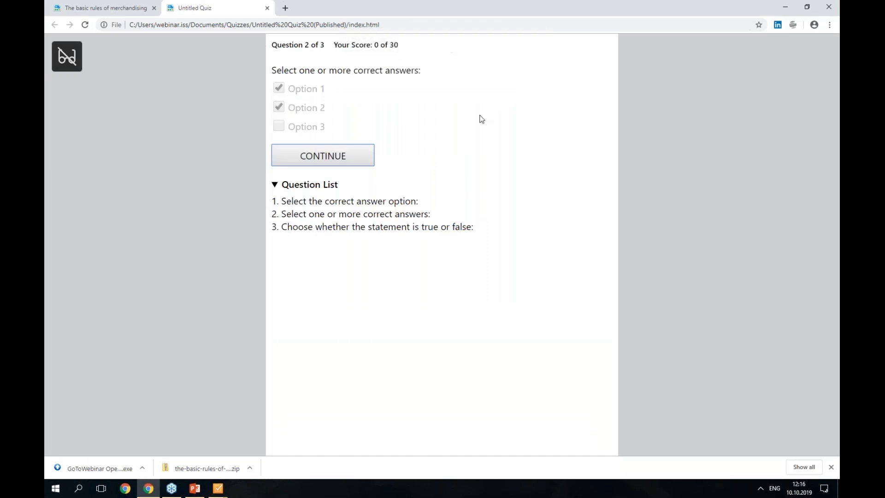
click(121, 7)
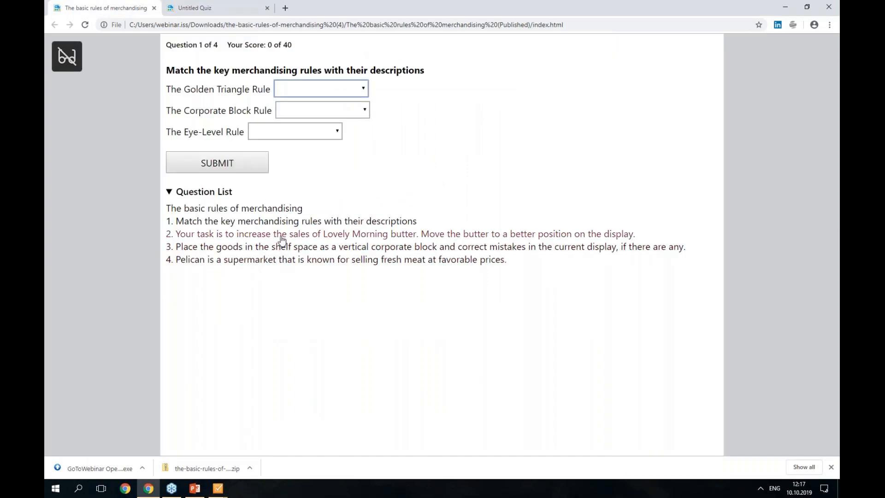
click(282, 236)
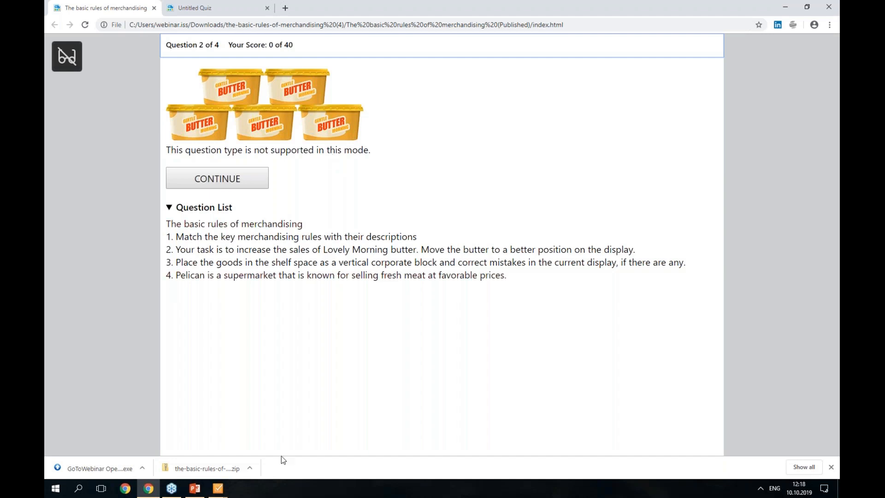
Switch to PowerPoint and locate the Updates command of iSpring Suite 9
click(181, 488)
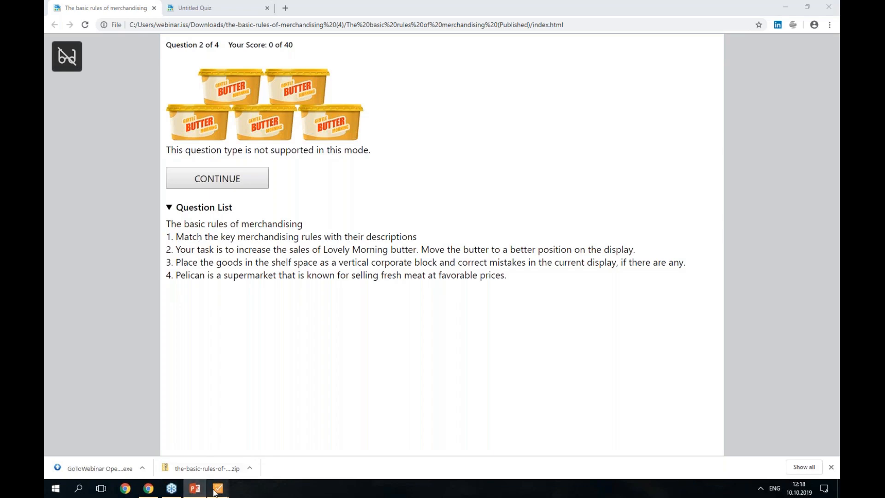
click(201, 494)
click(200, 492)
drag(823, 105, 388, 89)
click(487, 87)
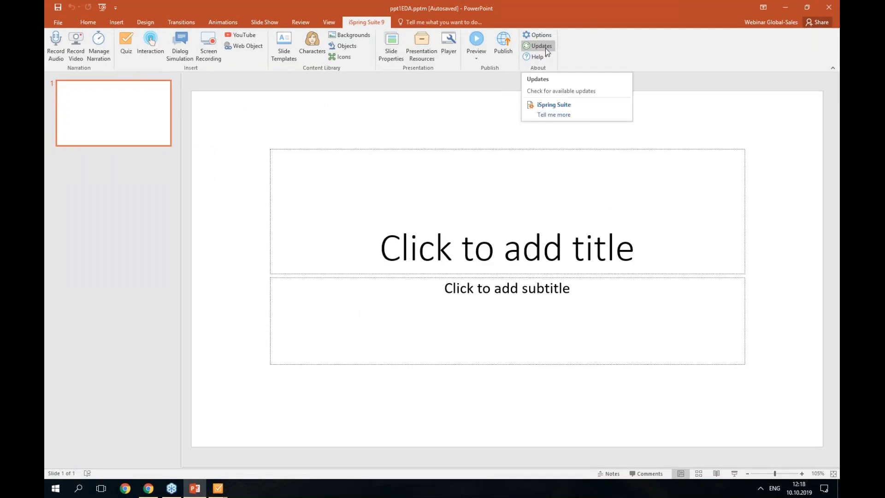
Check for available iSpring Suite updates
click(546, 47)
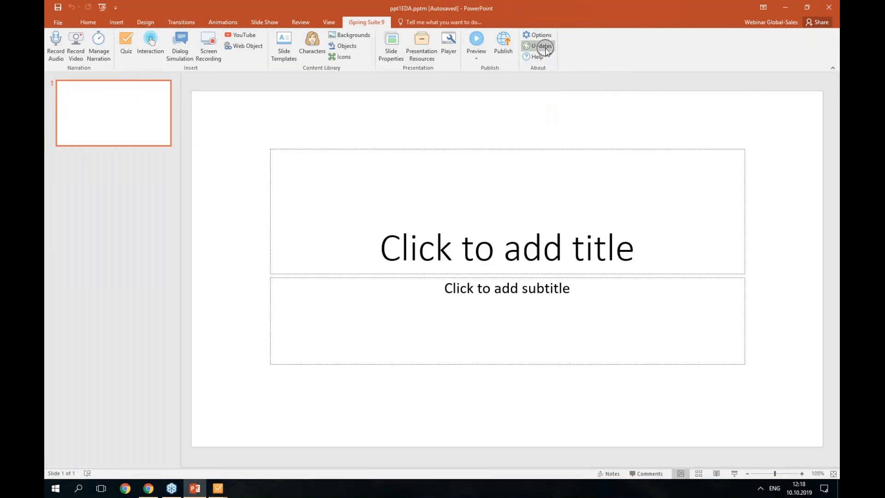
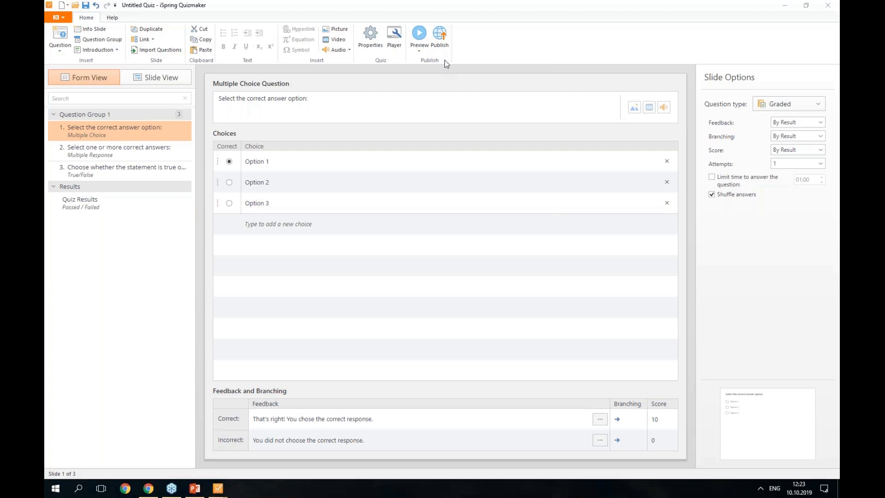
Switch to iSpring QuizMaker and save the publishing accessibility settings with English as the screen reader mode's language
click(444, 50)
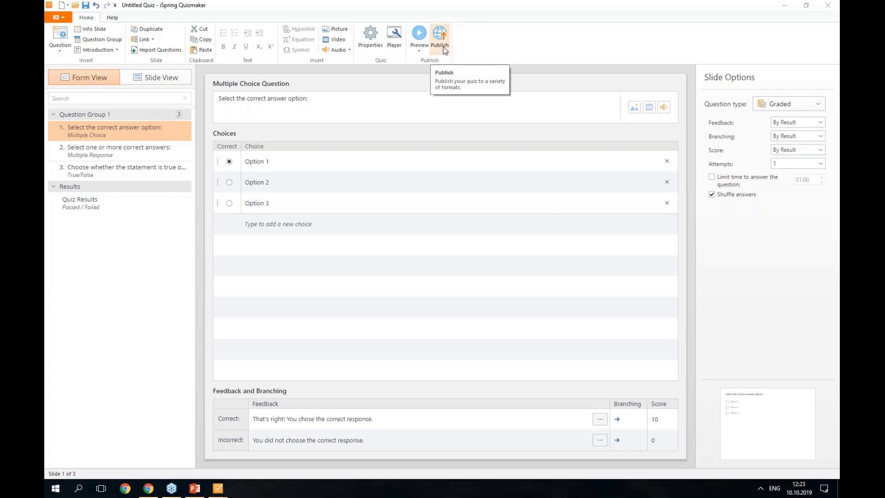
click(444, 50)
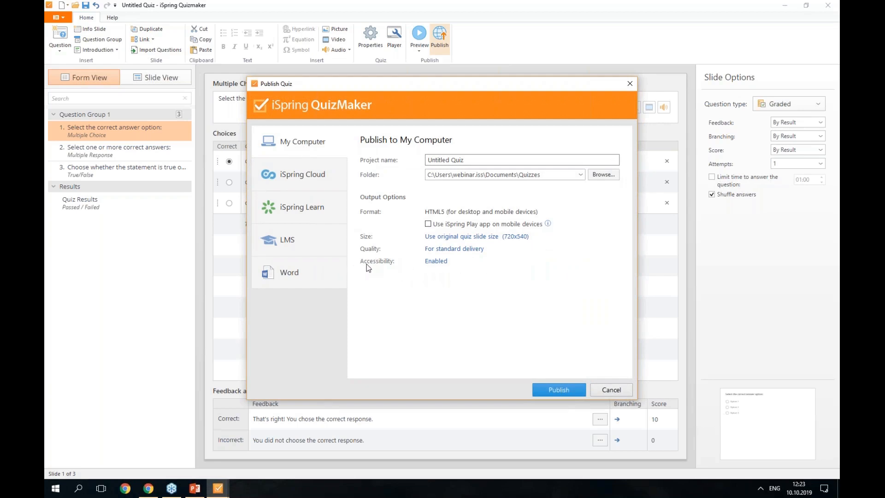
click(436, 261)
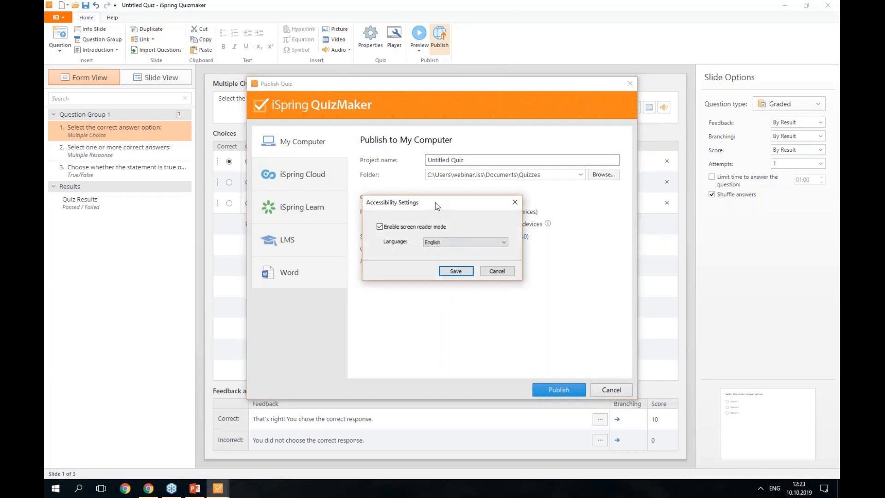
drag(438, 207, 447, 182)
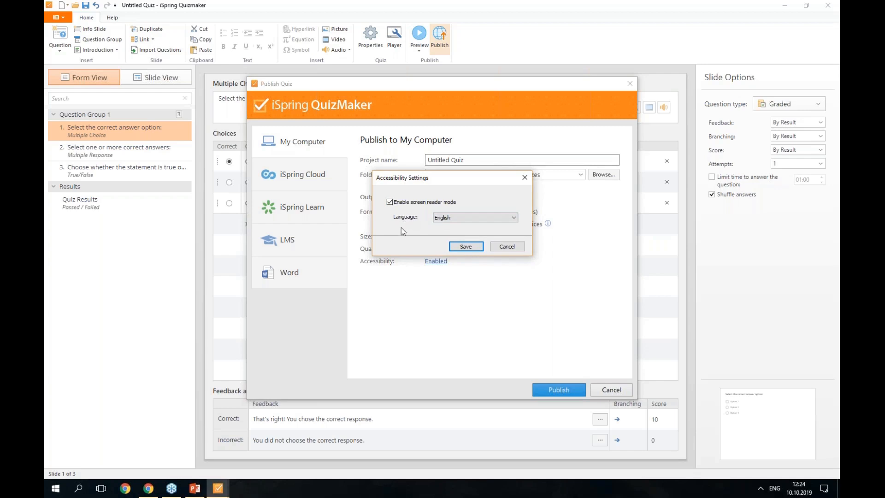
click(472, 217)
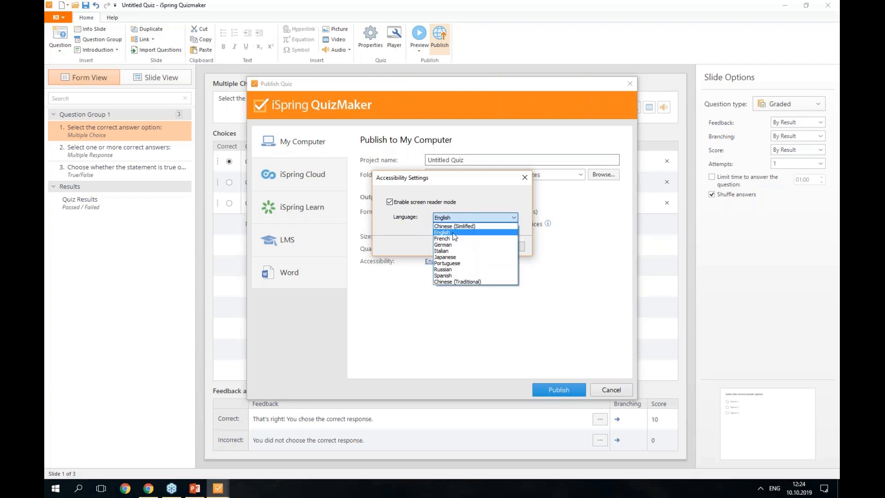
click(456, 234)
click(464, 246)
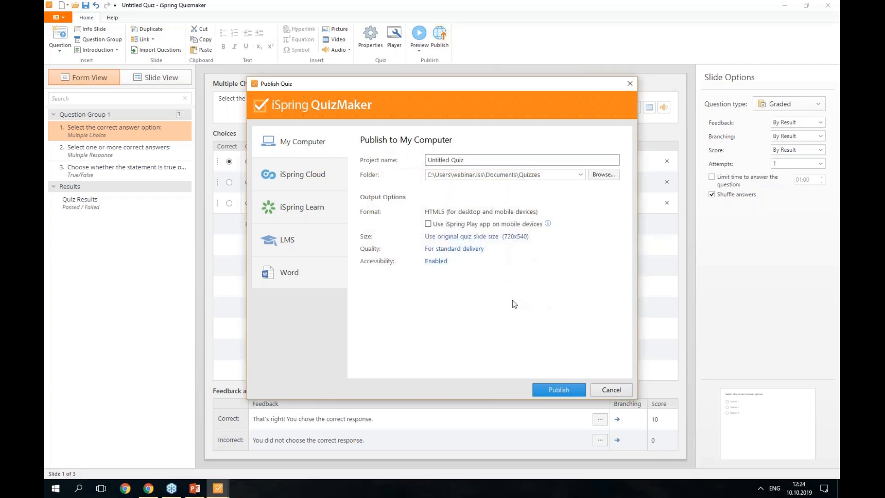
Publish the quiz to the computer over the existing files and view it in Google Chrome in accessible mode
click(559, 390)
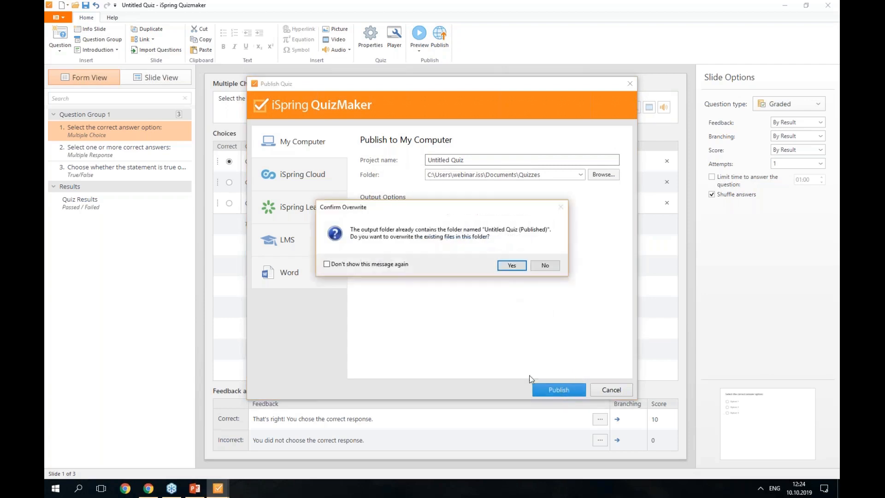
click(510, 263)
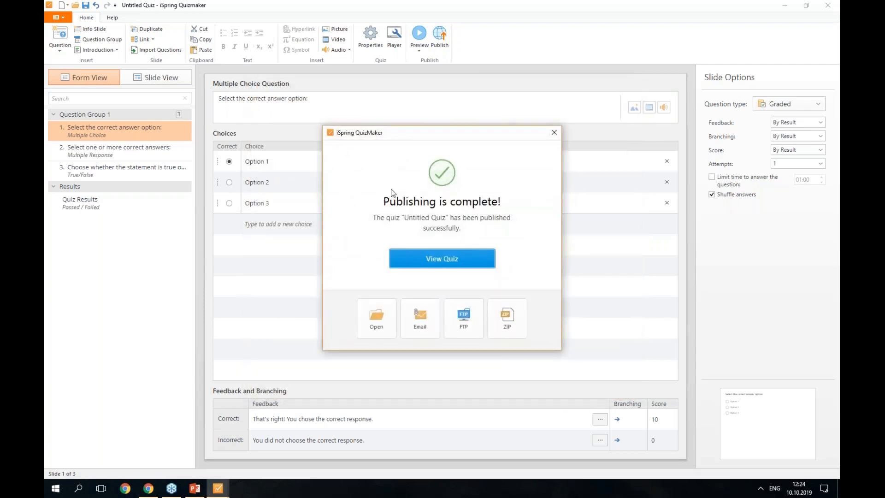
click(453, 254)
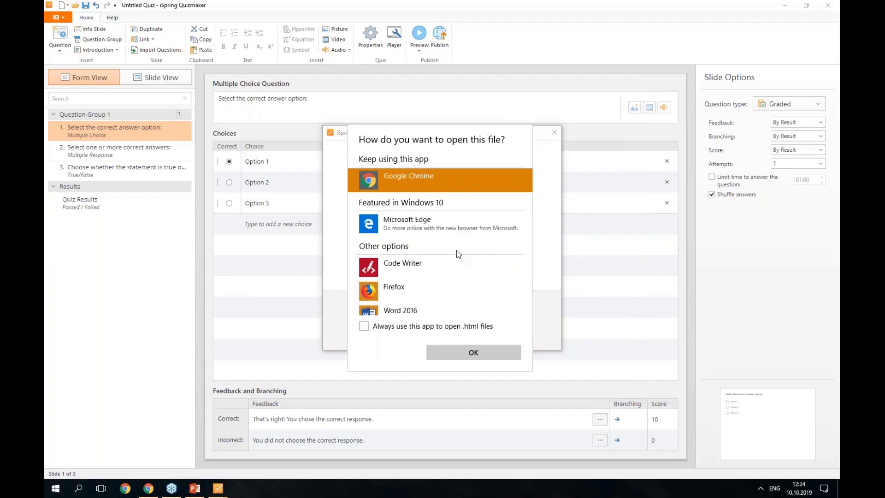
click(466, 182)
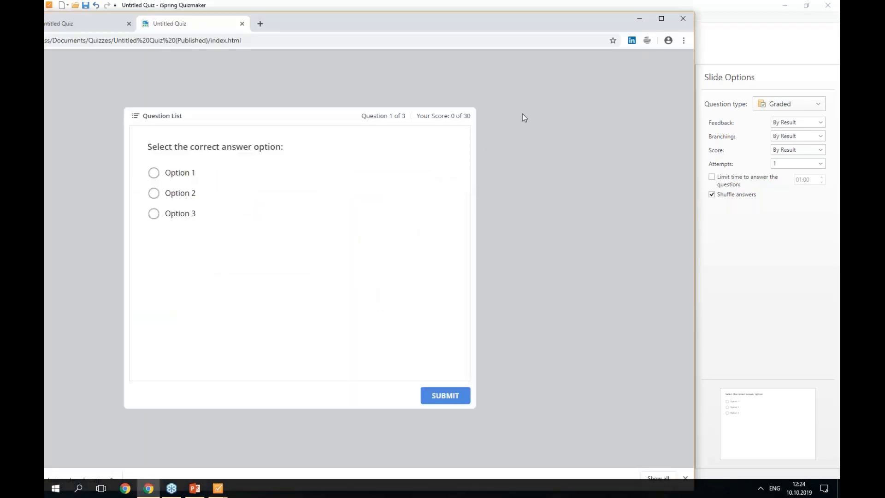
drag(342, 22, 480, 18)
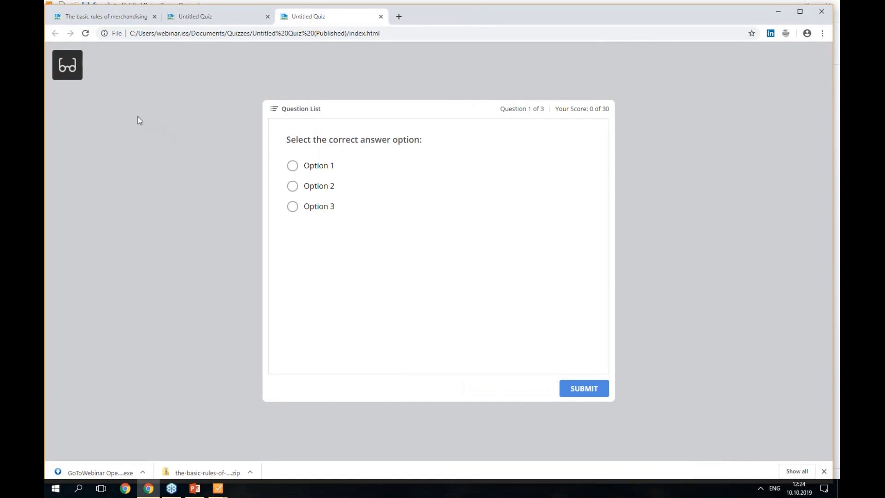
click(68, 77)
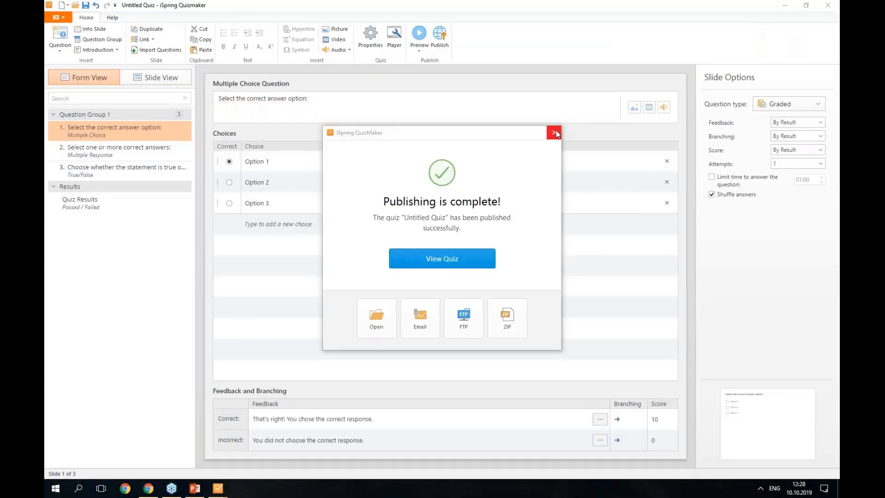
Dismiss the publishing result in QuizMaker and create a new graded quiz from iSpring Suite 9, with its window maximized
click(556, 131)
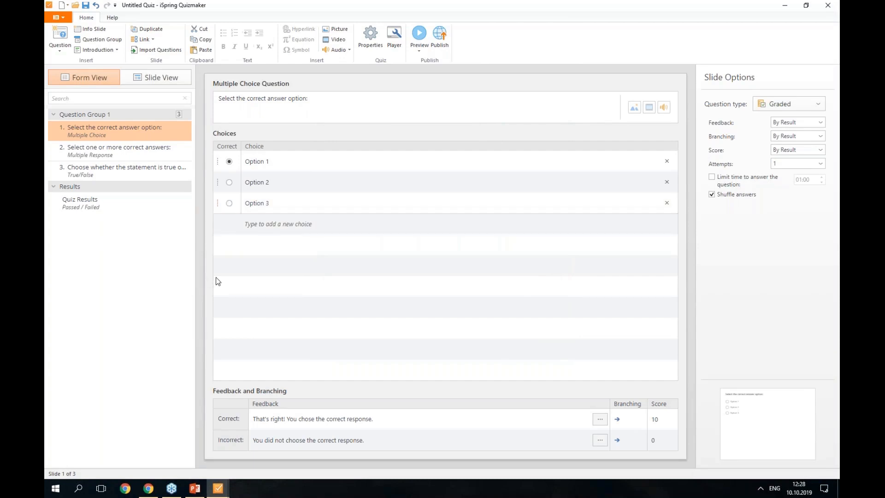
click(56, 488)
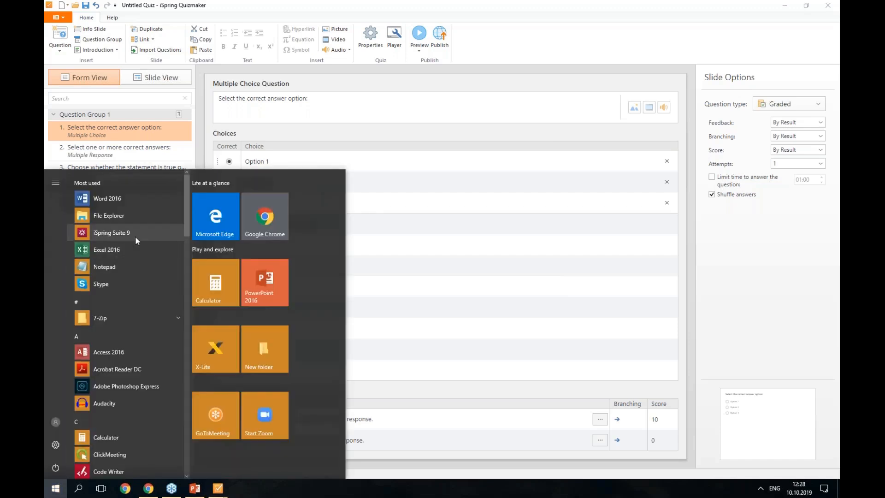
click(111, 233)
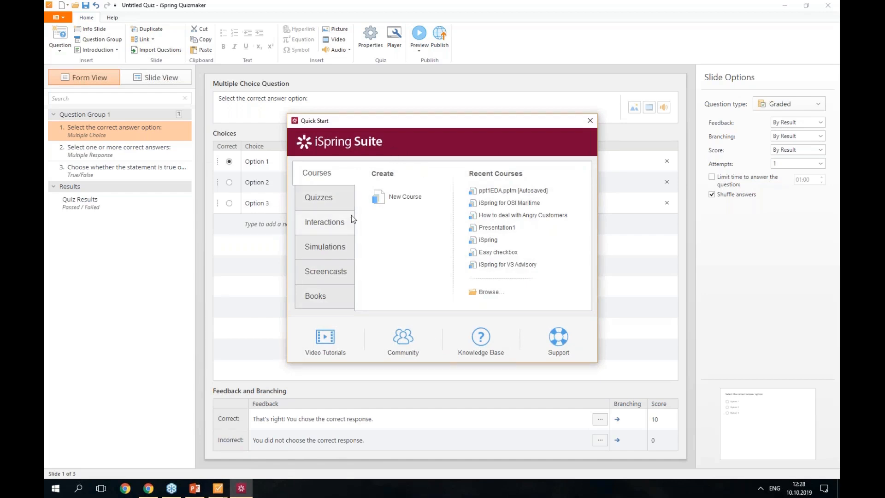
click(329, 200)
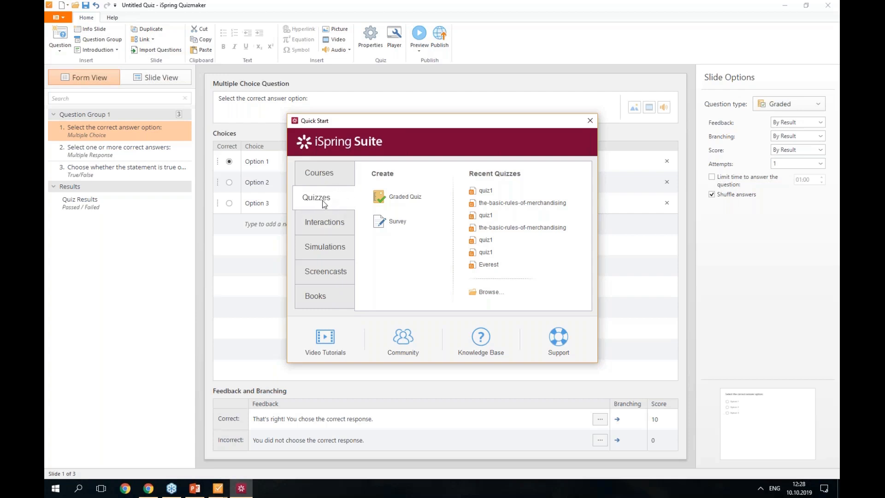
click(403, 205)
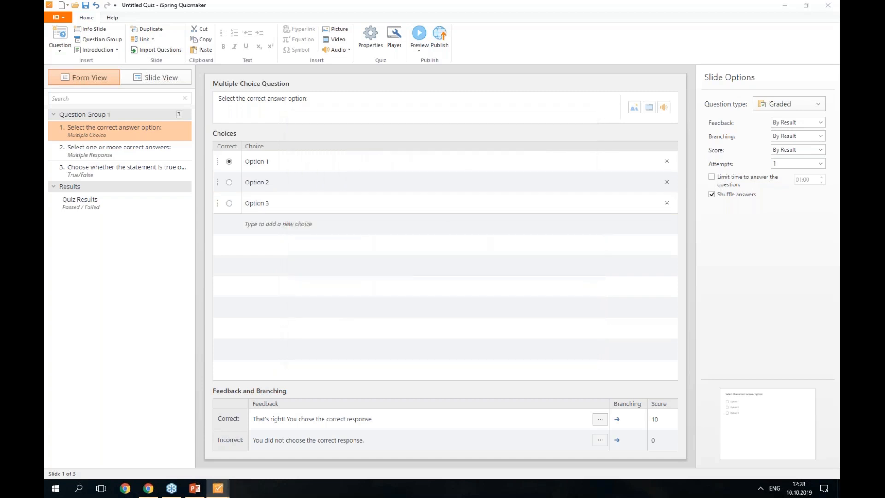
drag(839, 25, 143, 34)
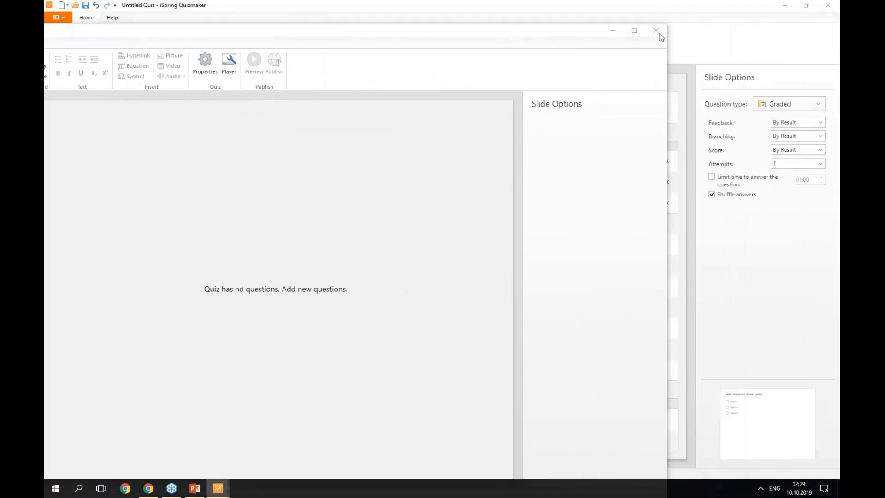
click(635, 31)
Add one Multiple Response question and two Multiple Choice questions to the new quiz
click(54, 51)
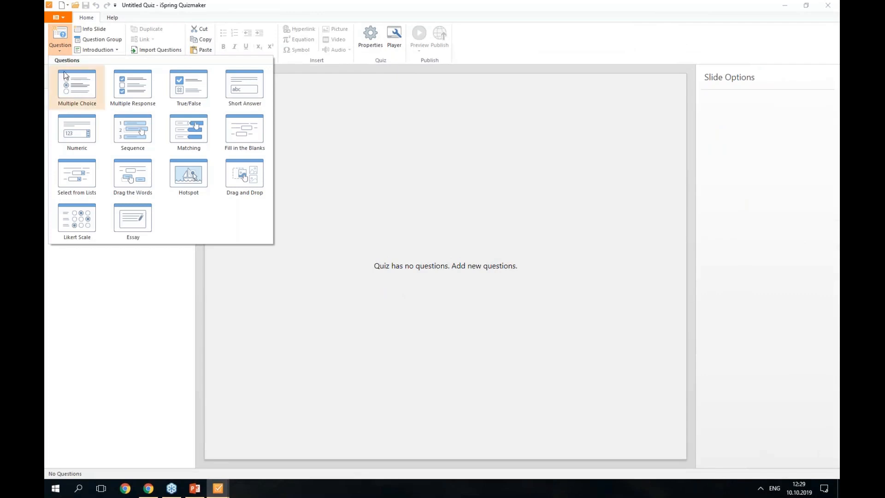
click(95, 83)
click(62, 49)
click(79, 85)
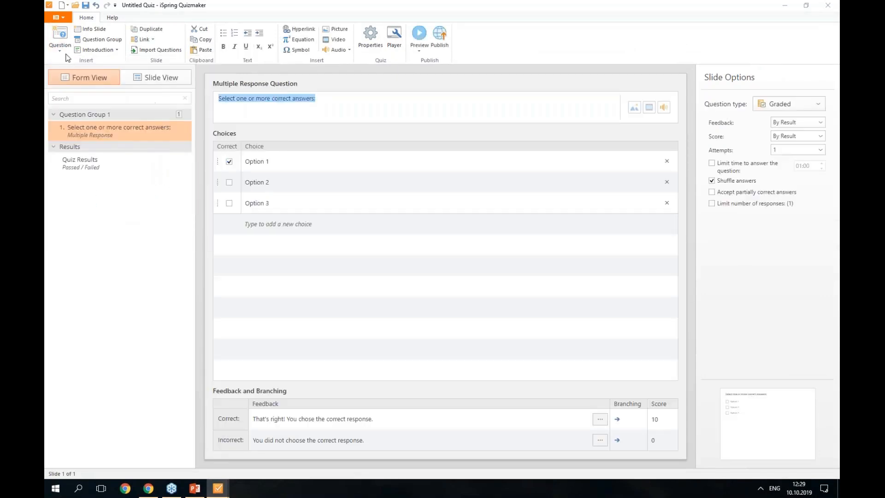
click(63, 51)
click(78, 85)
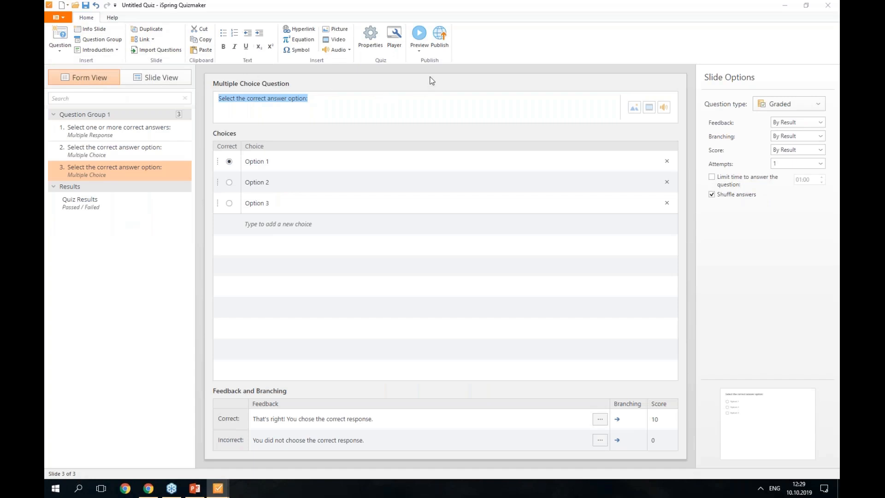
Set up publishing of the new quiz for an LMS with screen reader mode enabled
click(446, 51)
click(297, 239)
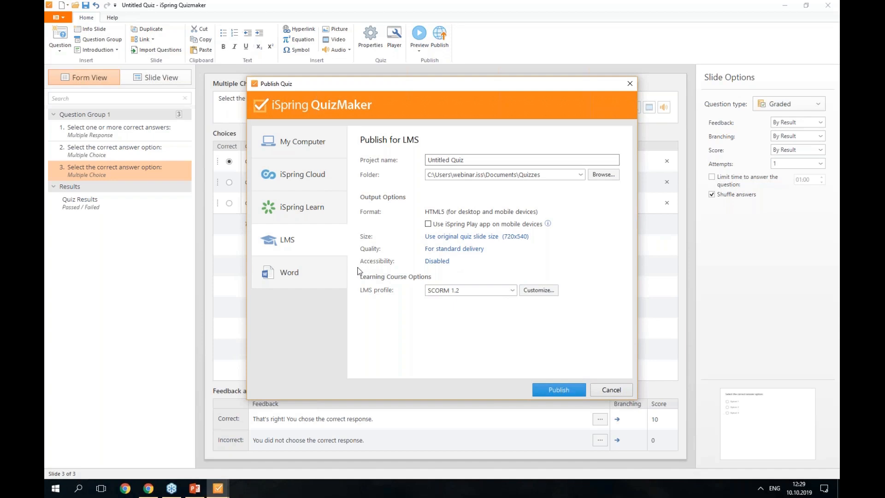
click(439, 262)
click(379, 227)
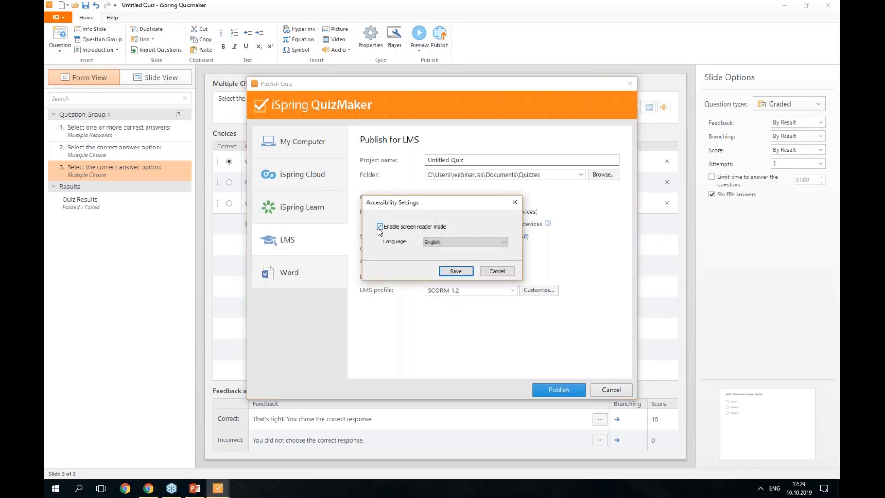
click(456, 271)
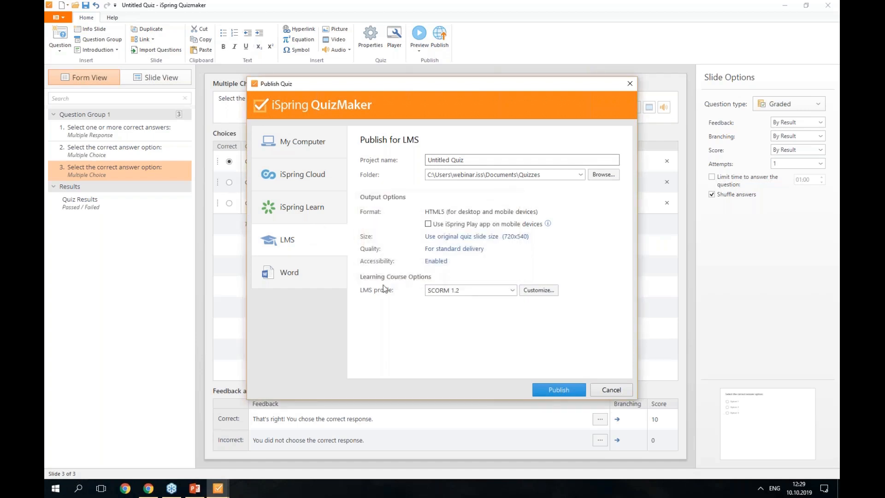
Examine the available LMS profiles and the SCORM 1.2 learning course settings, leaving them without saving
click(513, 292)
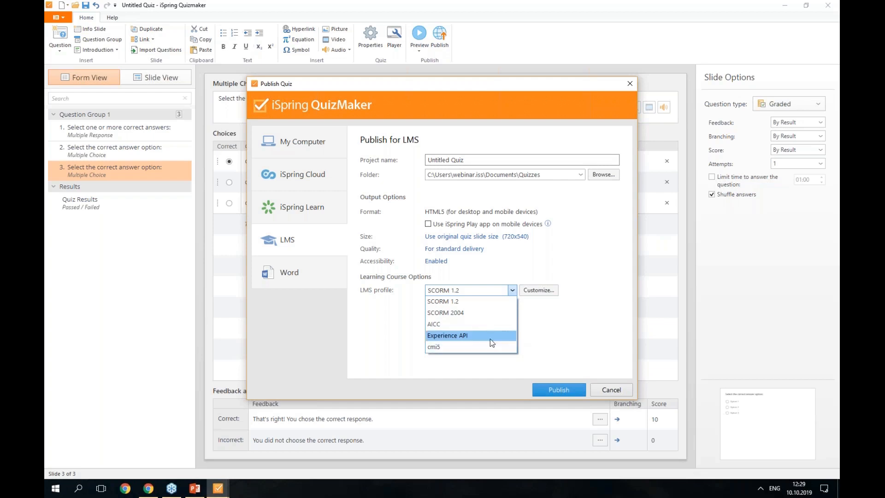
click(539, 291)
click(539, 290)
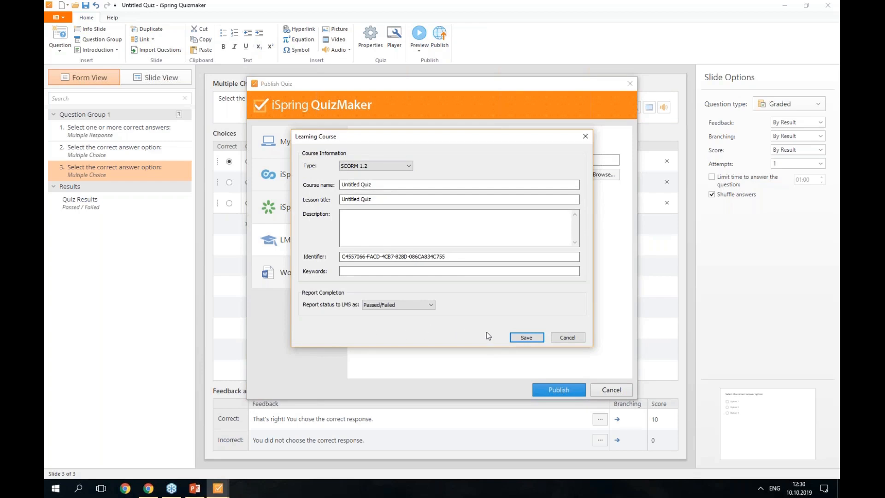
click(560, 338)
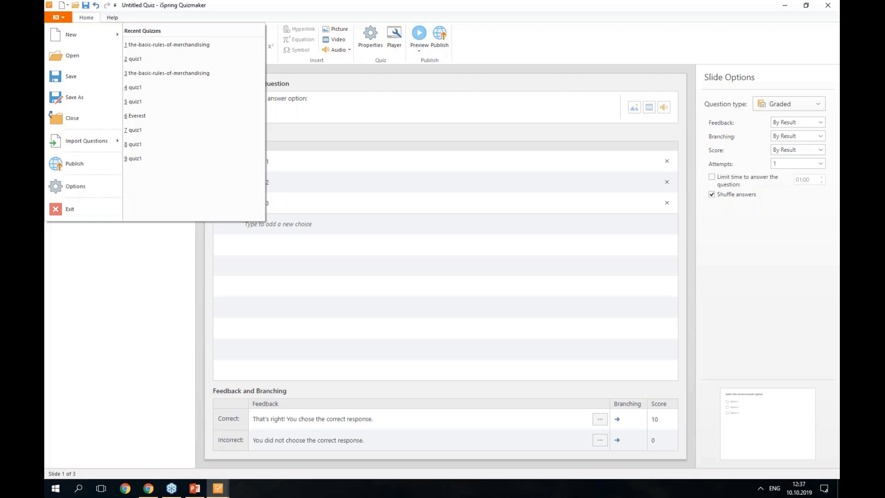
Open the most recent the-basic-rules-of-merchandising quiz
click(168, 44)
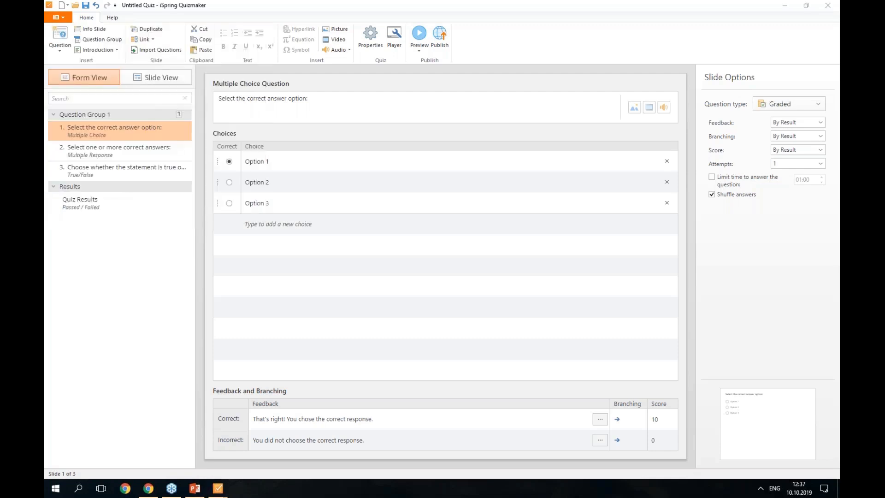